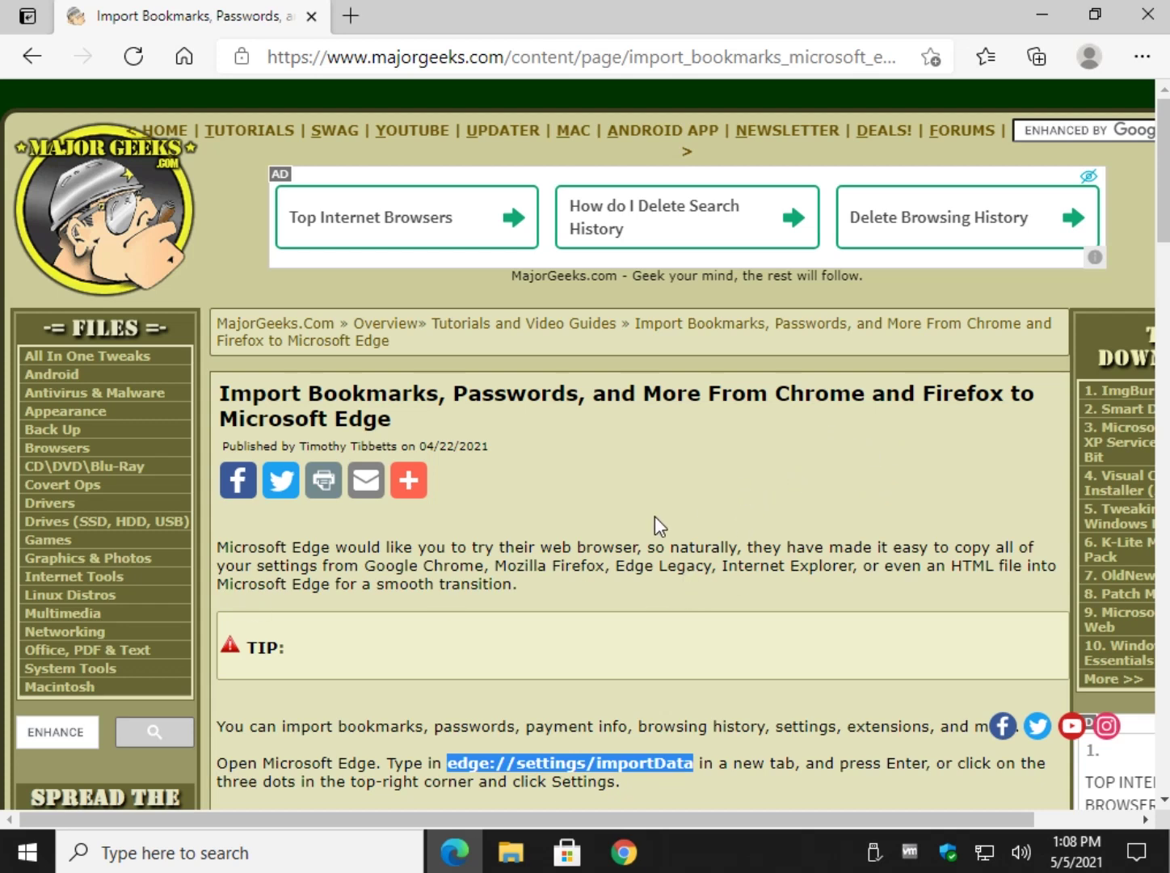
Scroll the MajorGeeks article and highlight the edge://settings/importData address text
scroll(654, 525, "down", 1)
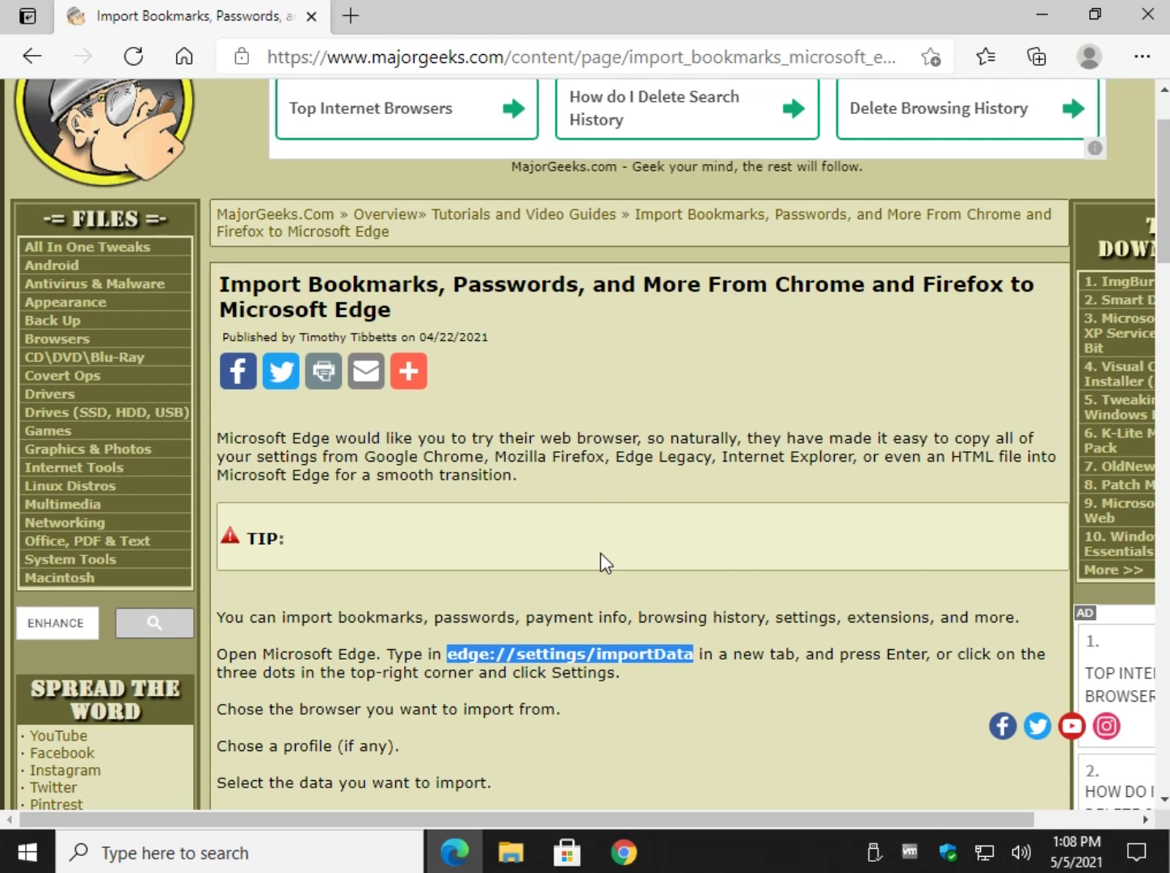
left_click(683, 477)
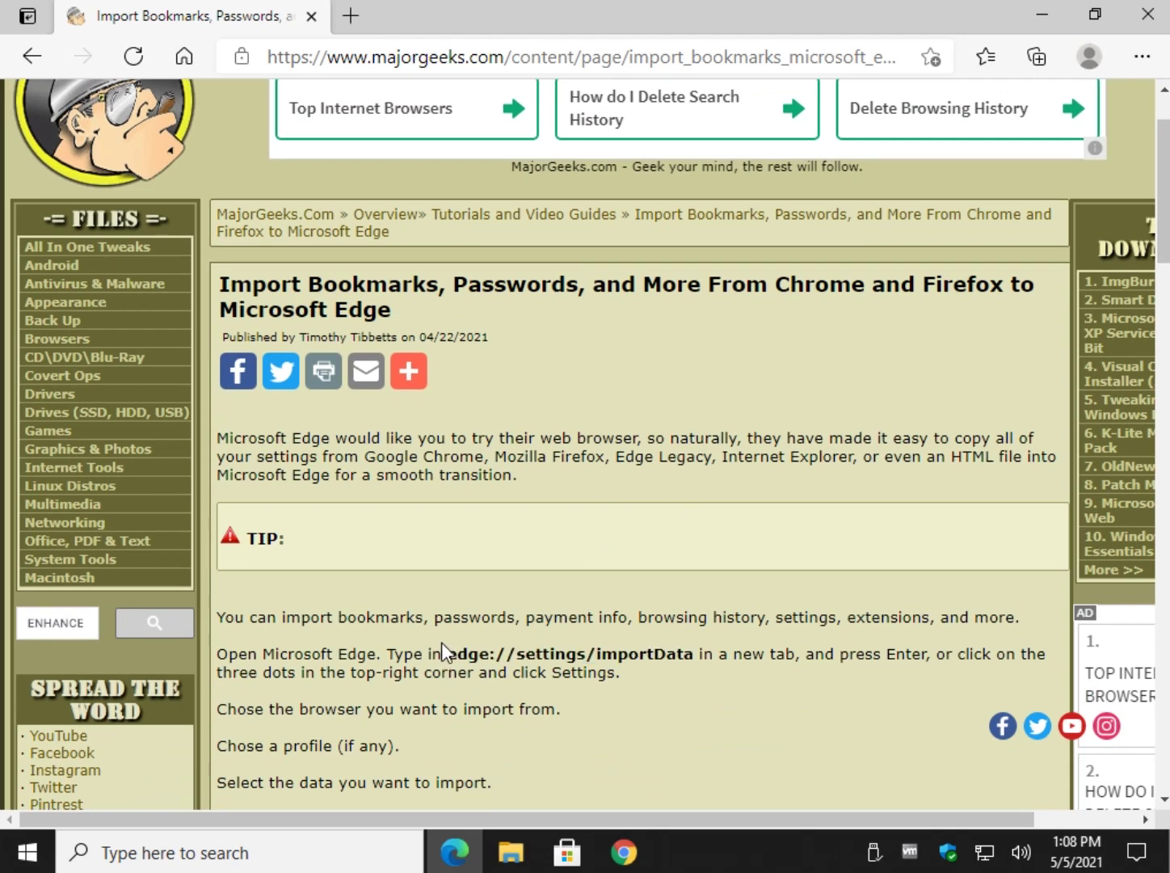
left_click_drag(450, 655, 692, 652)
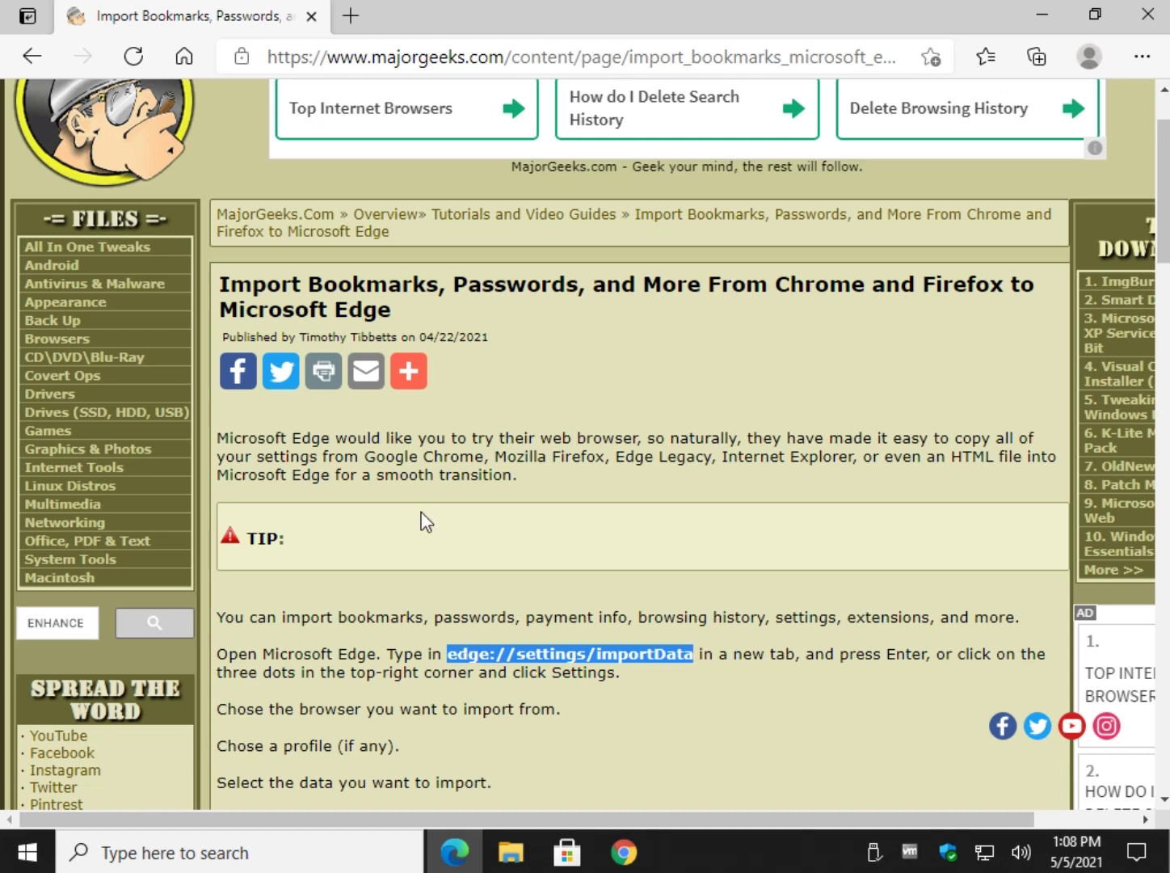
Copy the edge://settings/importData address and load it in a new tab
left_click(351, 19)
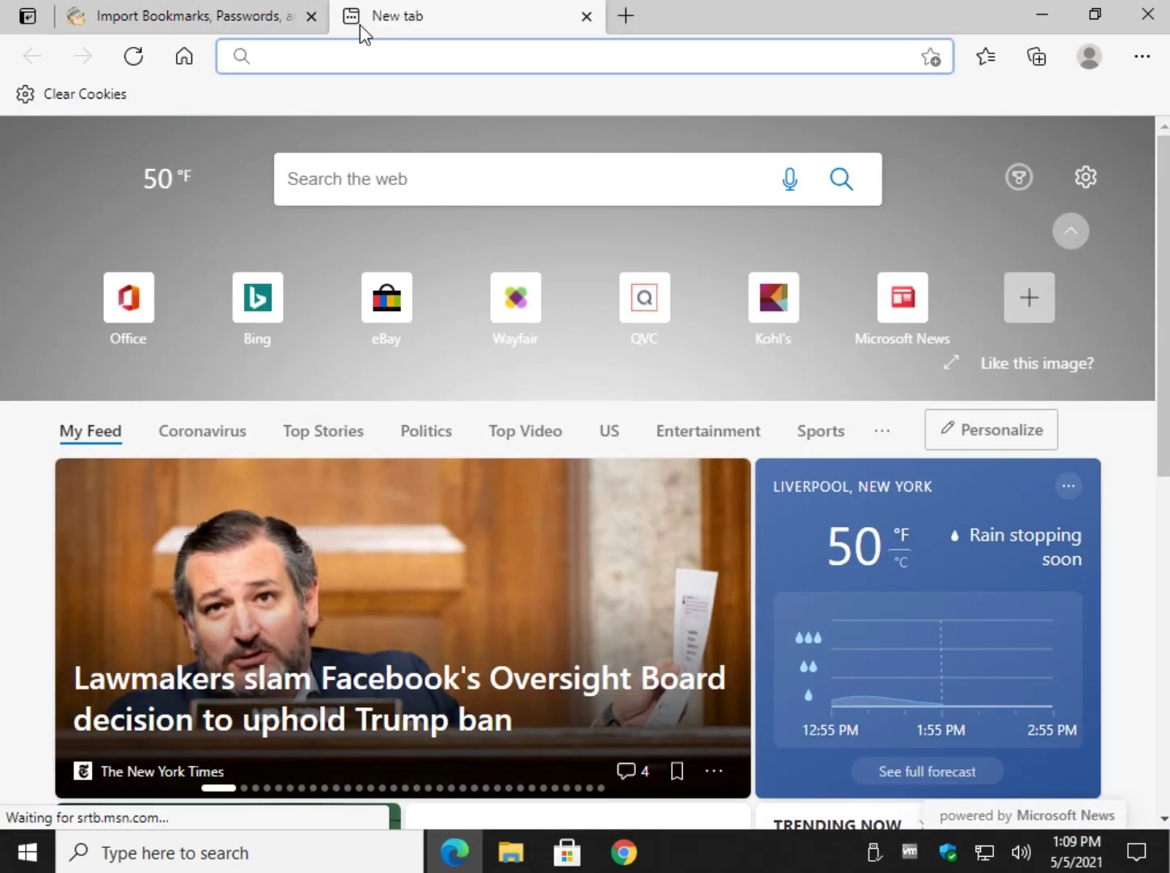
left_click(280, 18)
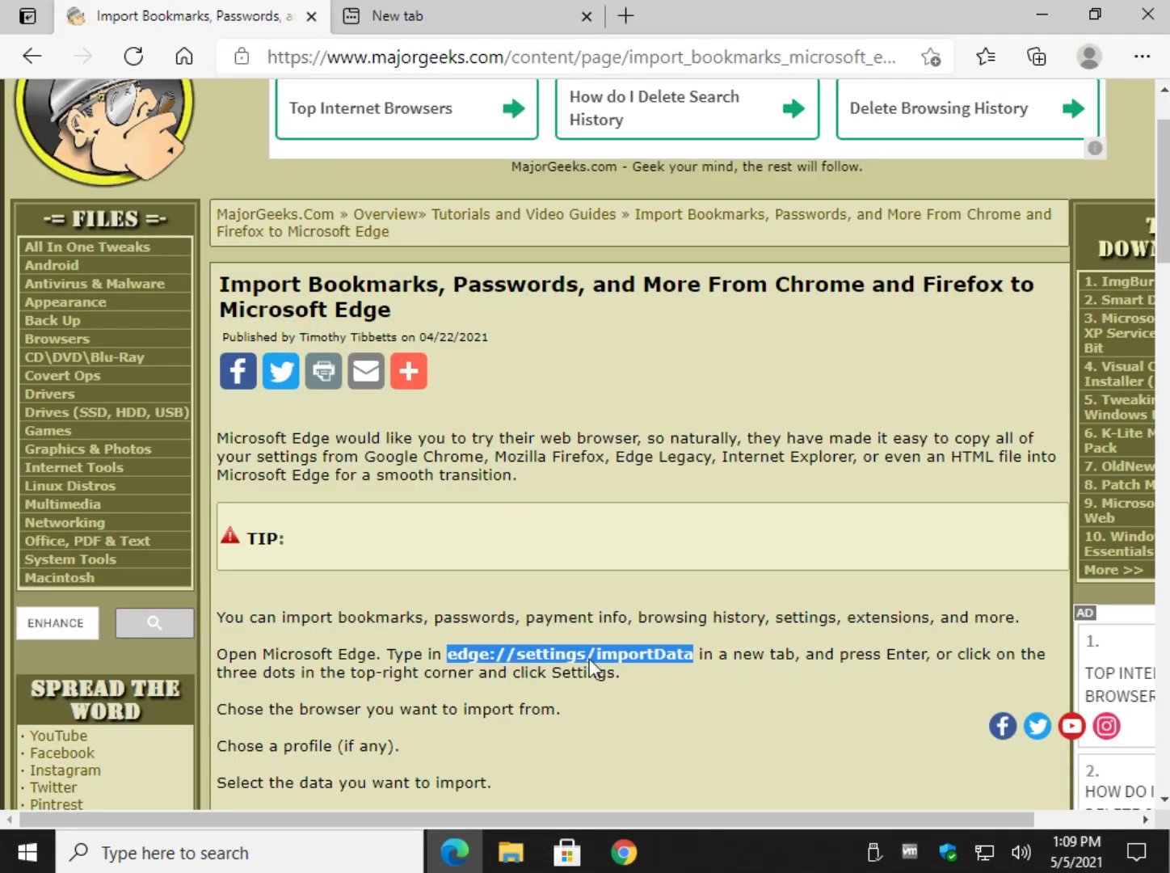
right_click(591, 661)
left_click(649, 264)
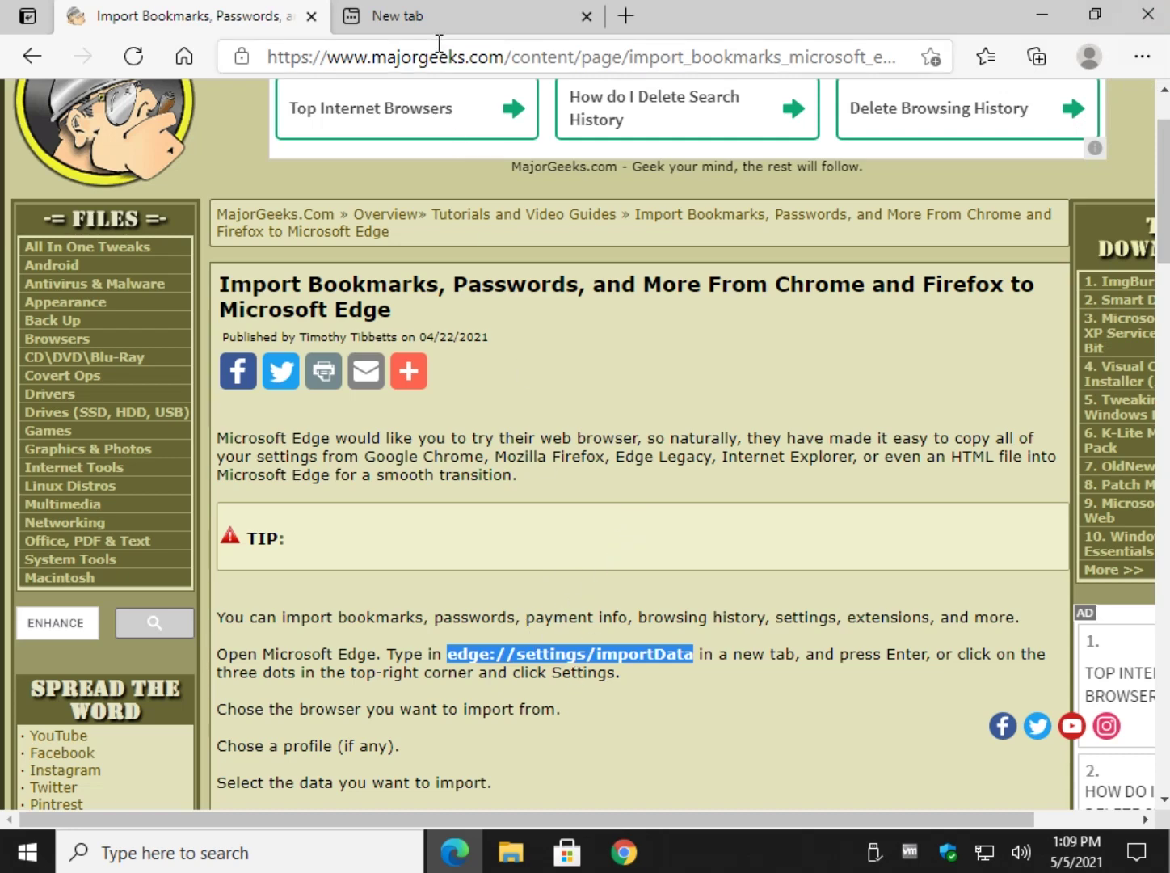
left_click(459, 23)
key("ctrl+v")
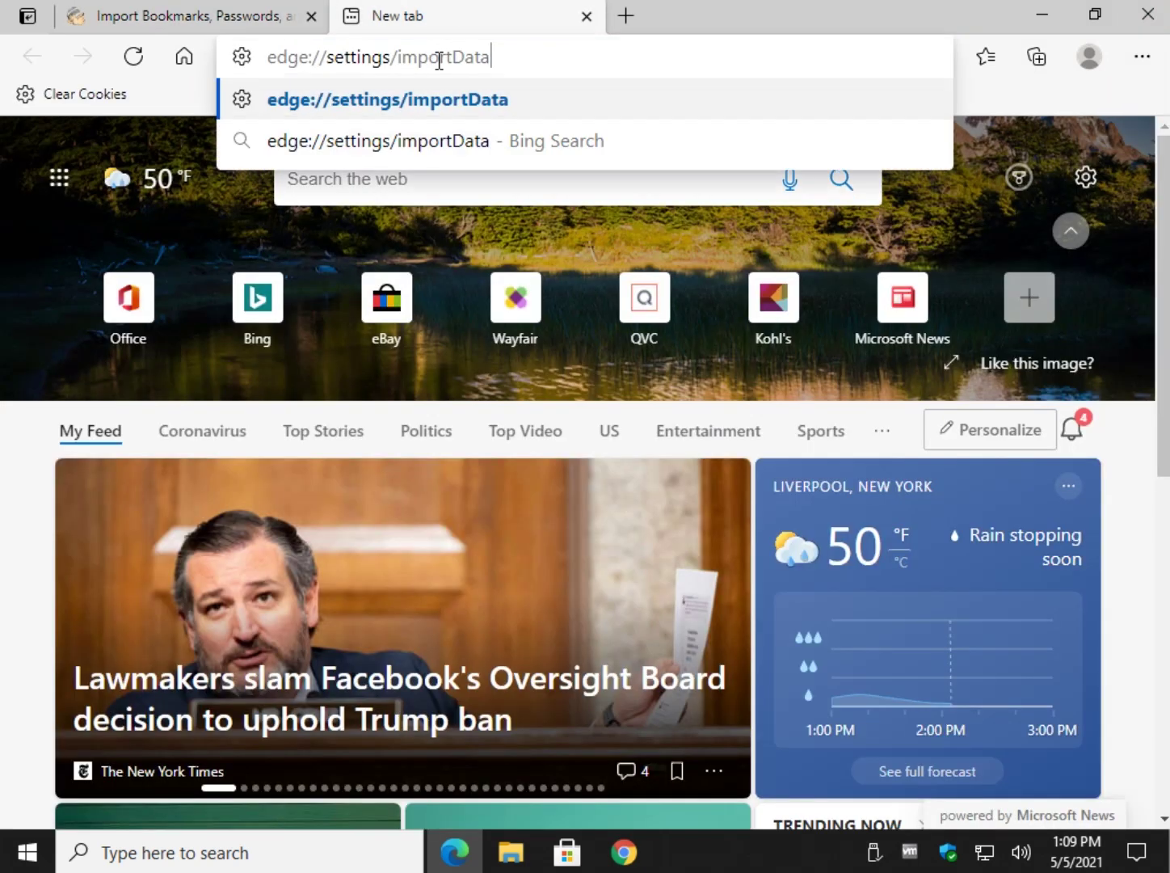
key("Return")
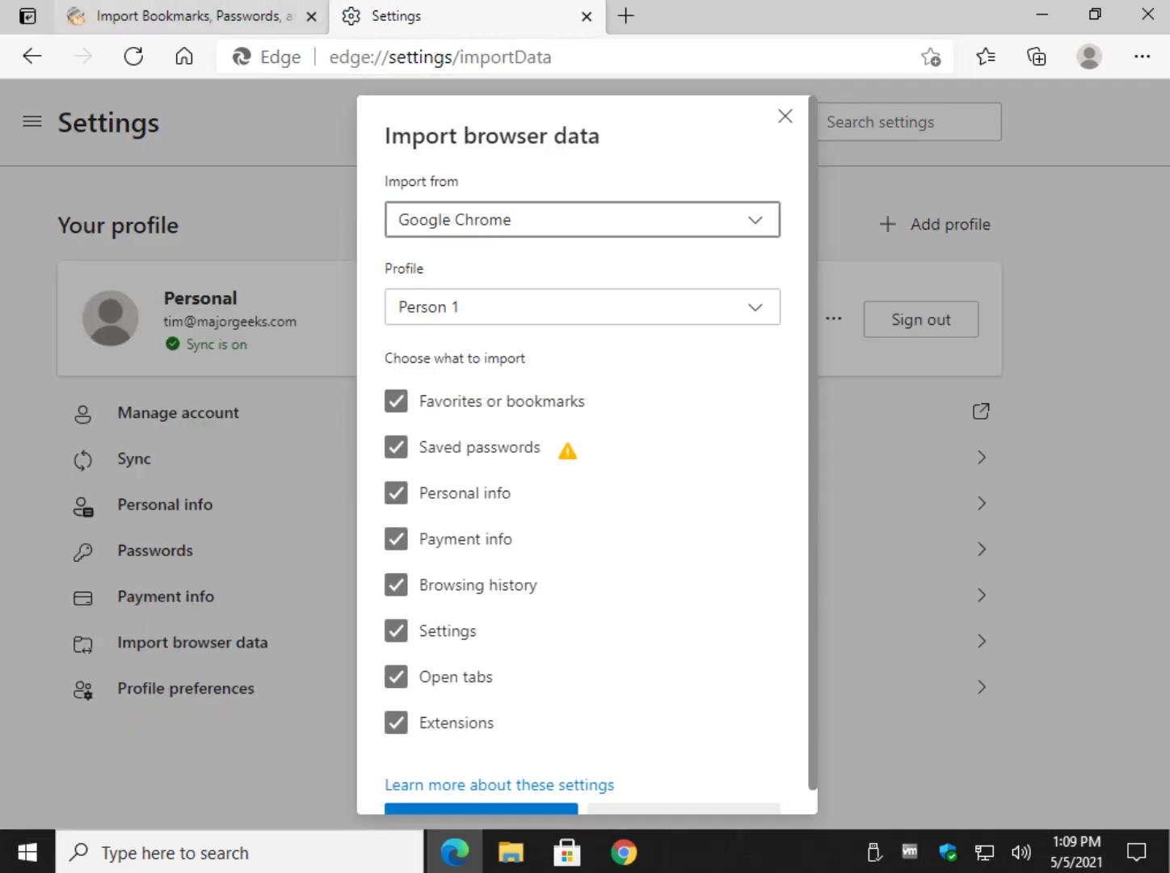
Reach Import browser data through the main menu's Settings > Profiles page
left_click(212, 18)
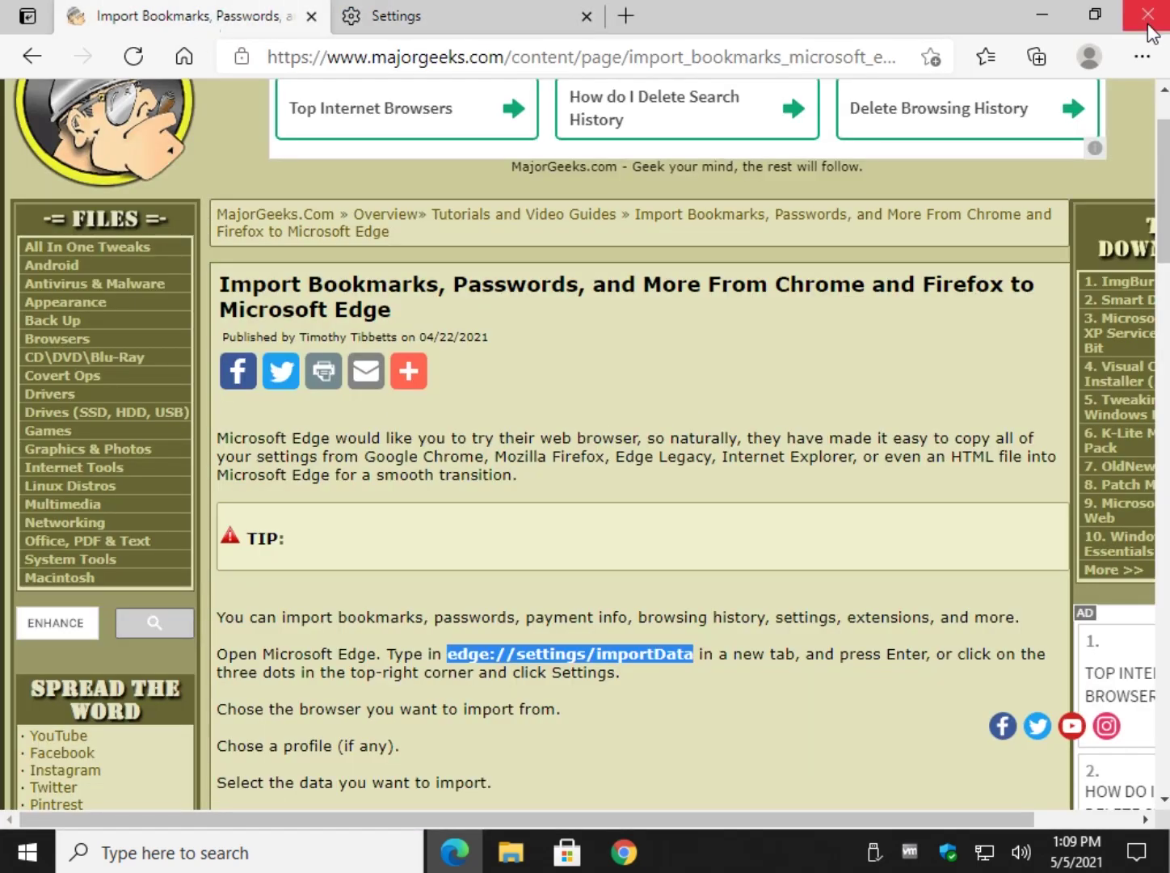
left_click(1142, 56)
left_click(875, 721)
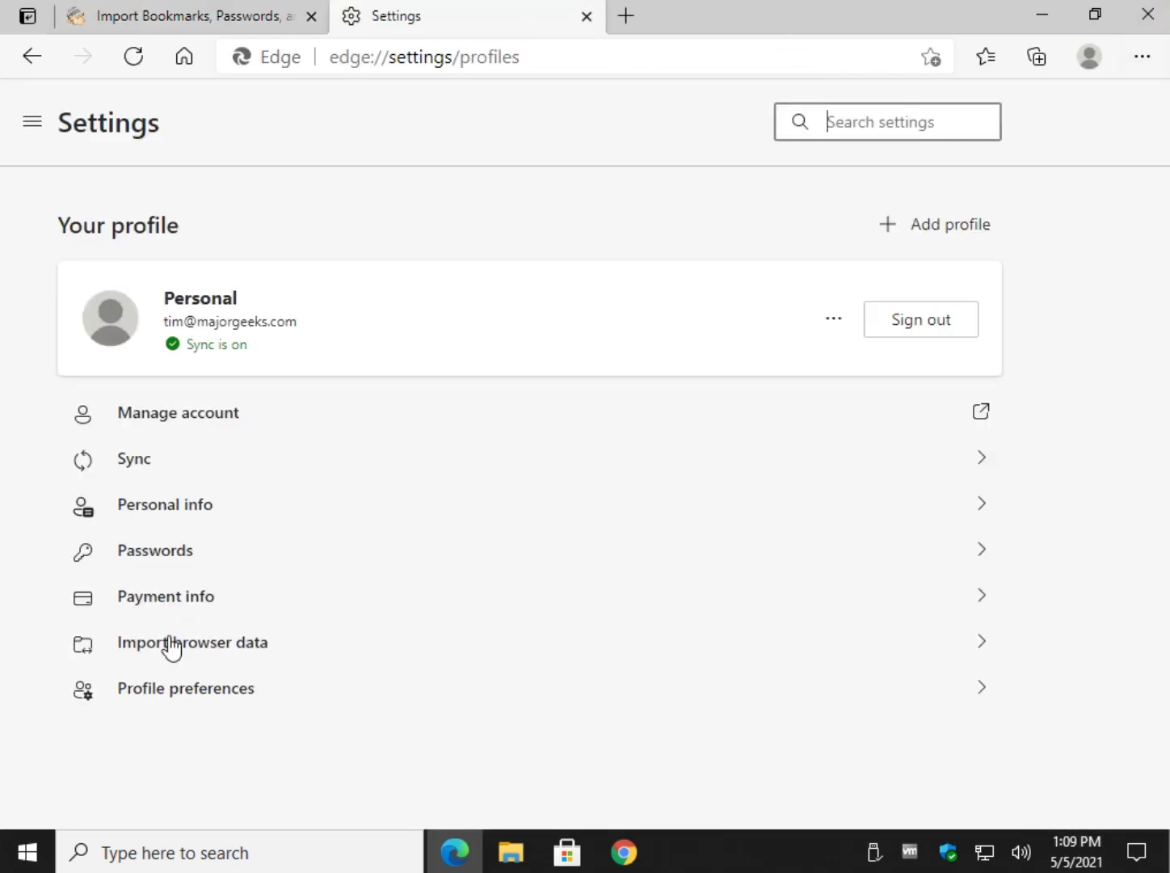
left_click(179, 650)
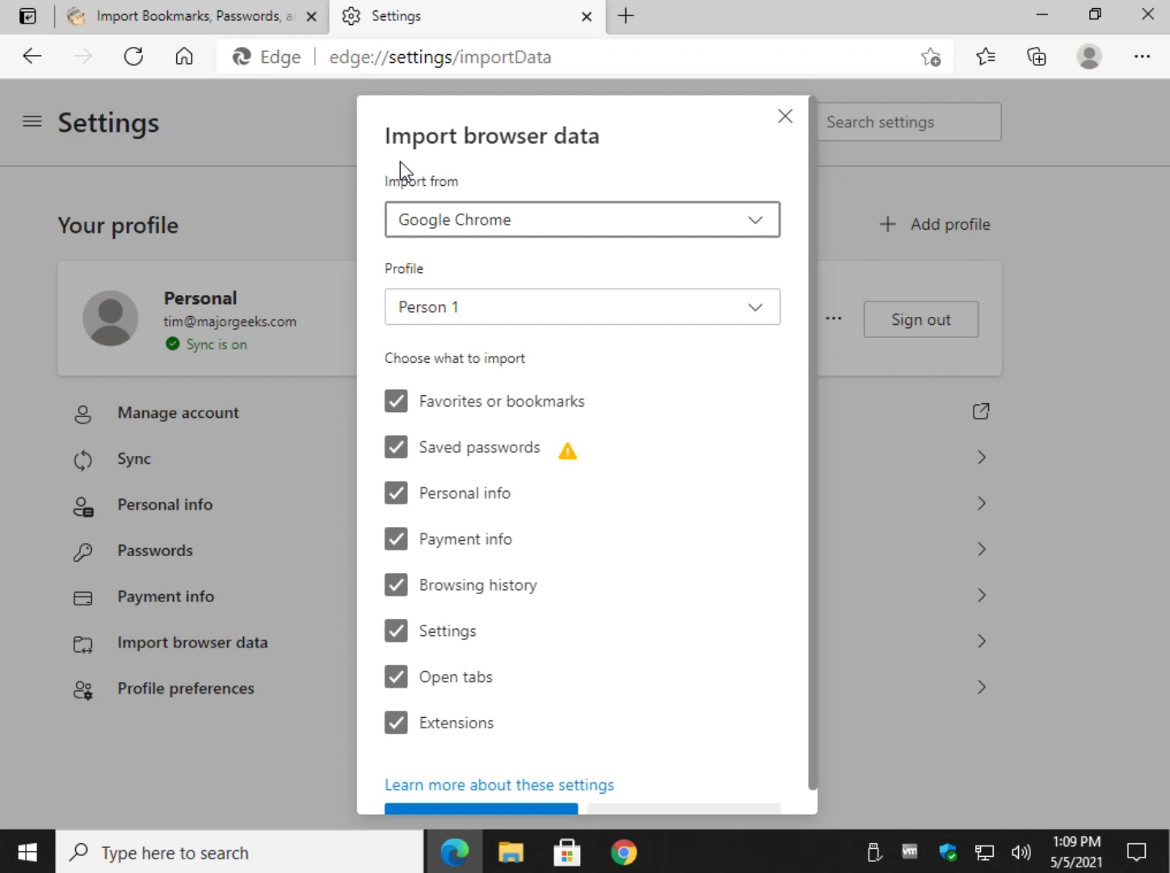
left_click(214, 19)
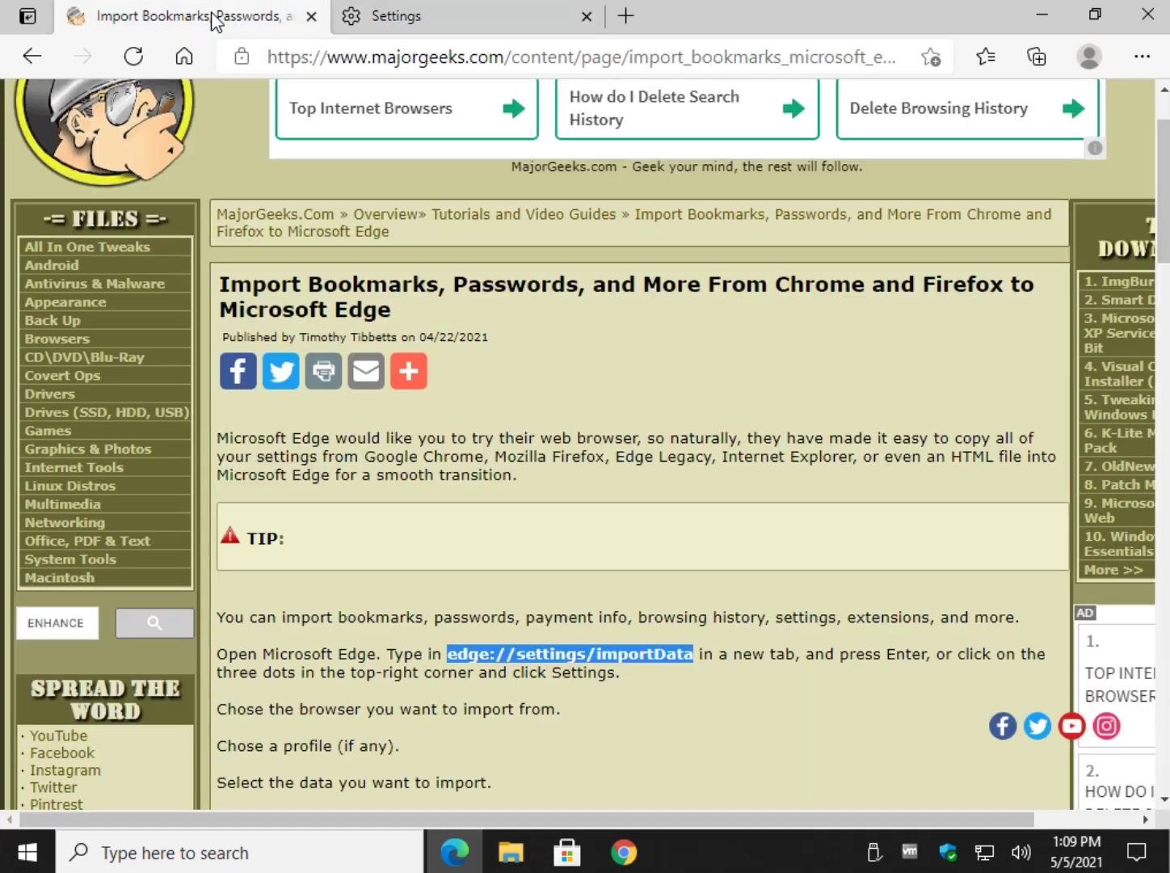
left_click(383, 14)
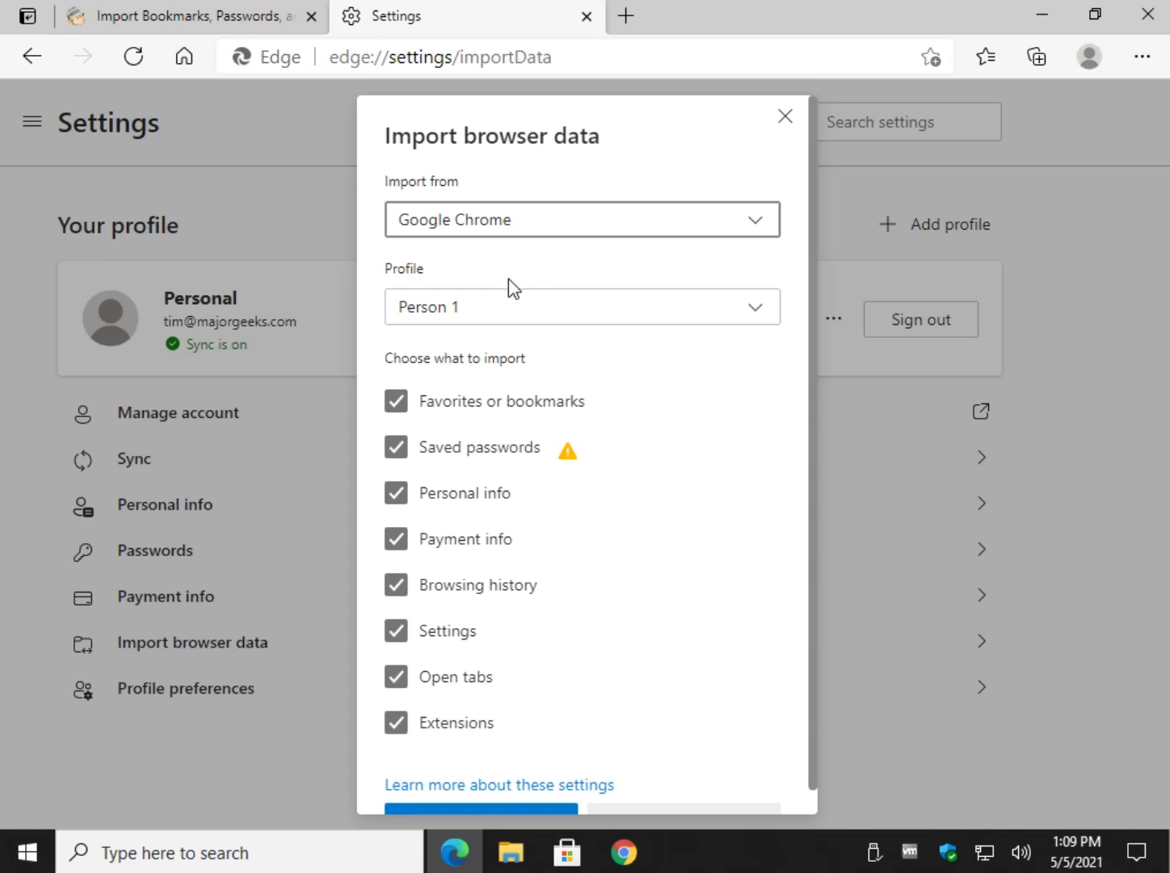
Keep Google Chrome as the import source and Person 1 as the profile
left_click(596, 234)
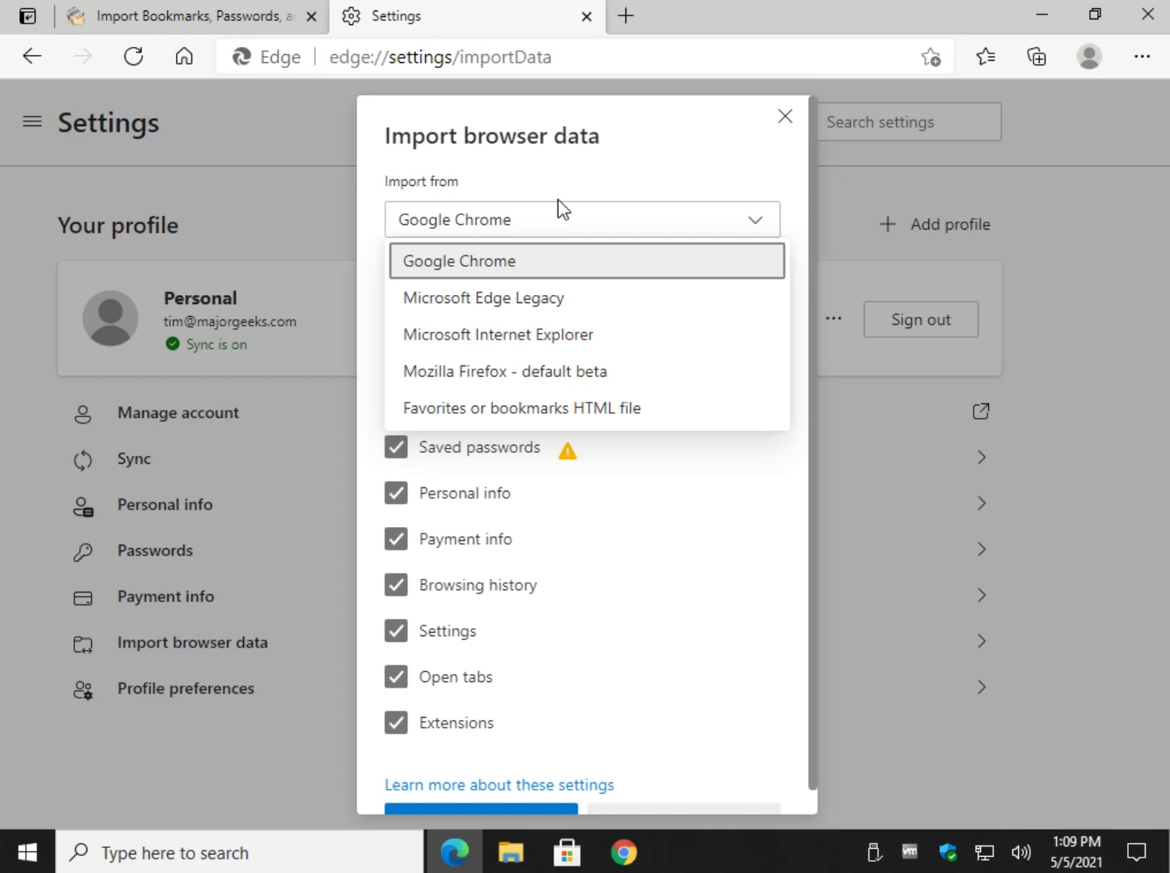
left_click(554, 223)
left_click(551, 227)
left_click(619, 192)
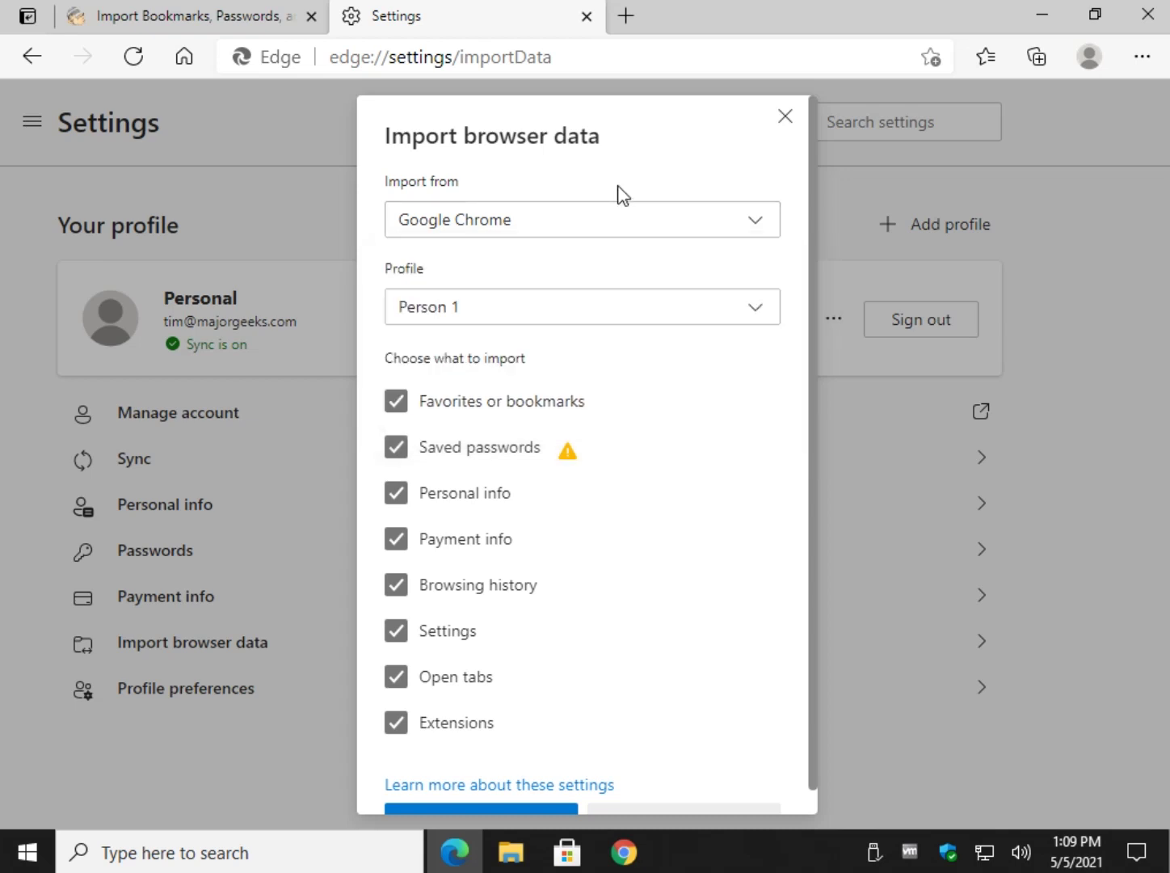
left_click(602, 324)
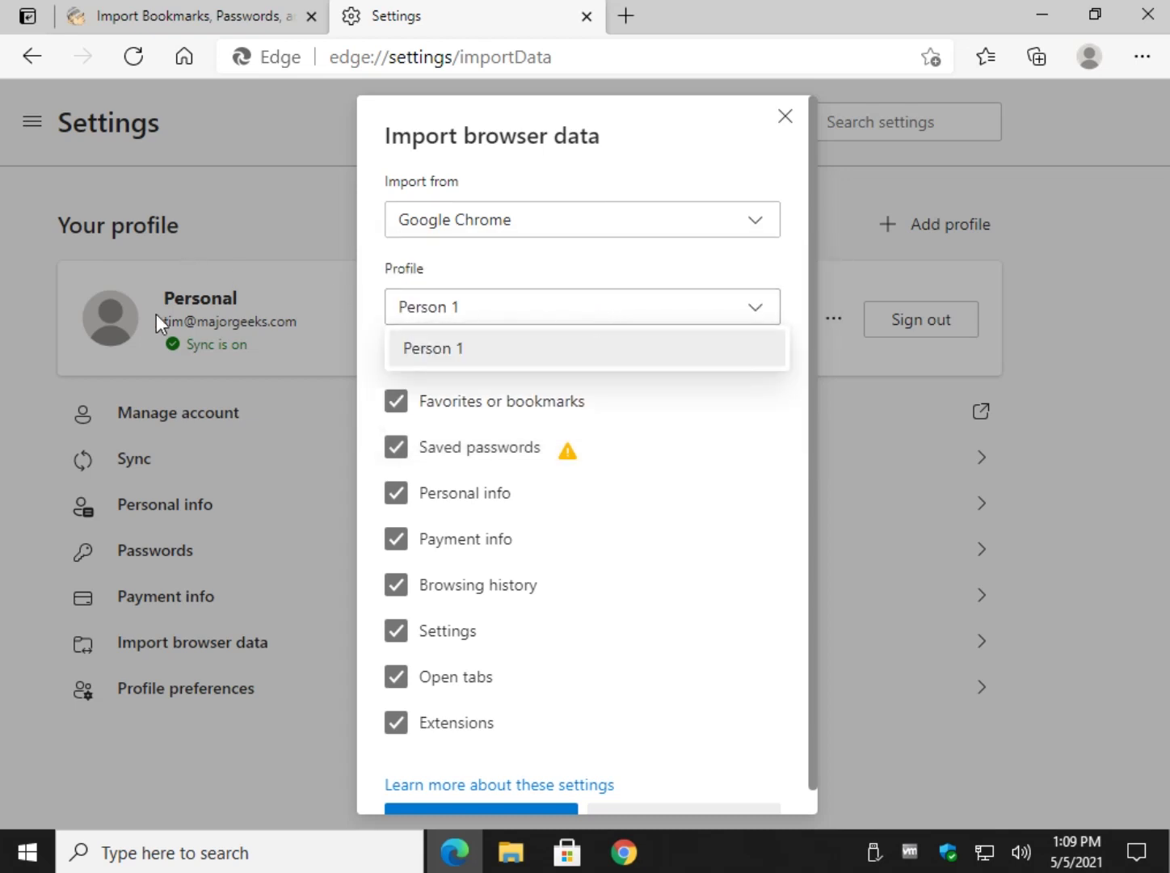
double_click(755, 309)
left_click(581, 273)
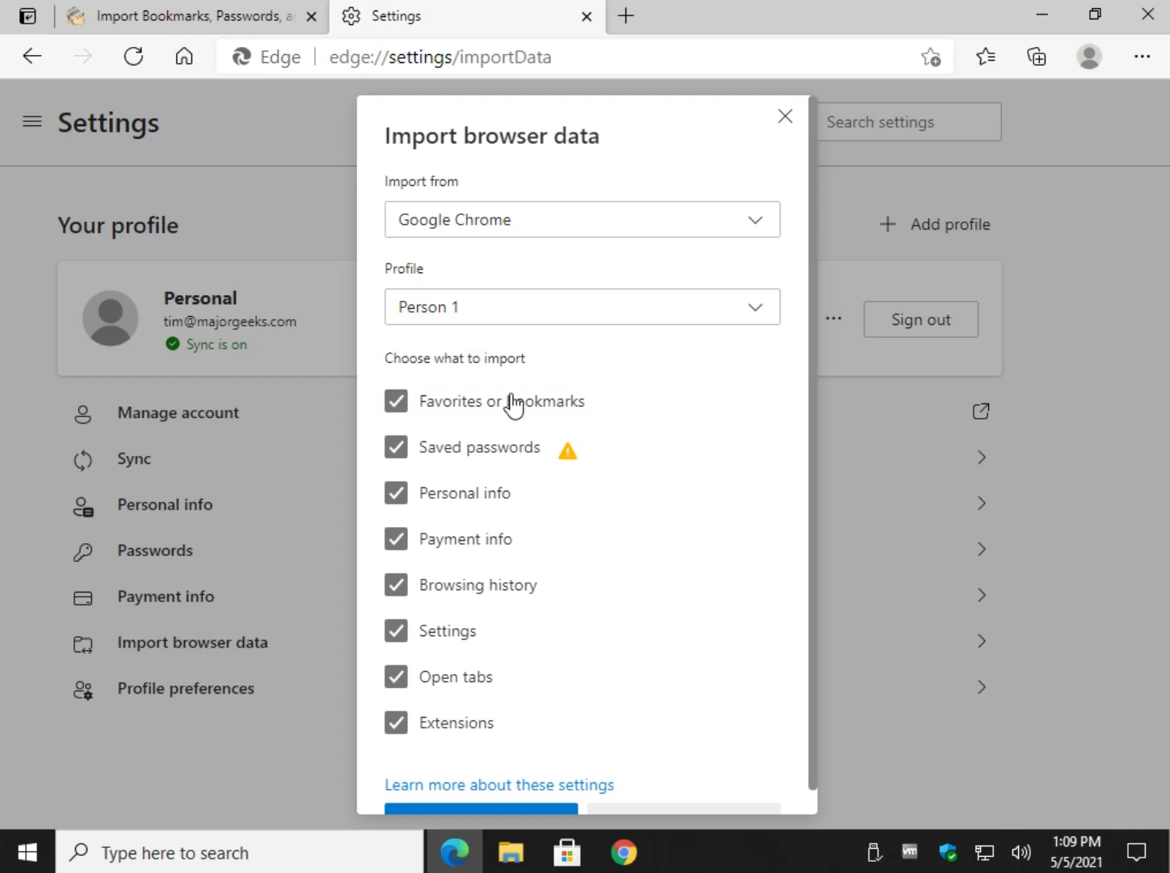
Uncheck Open tabs and start the import
mouse_move(570, 457)
scroll(472, 692, "down", 1)
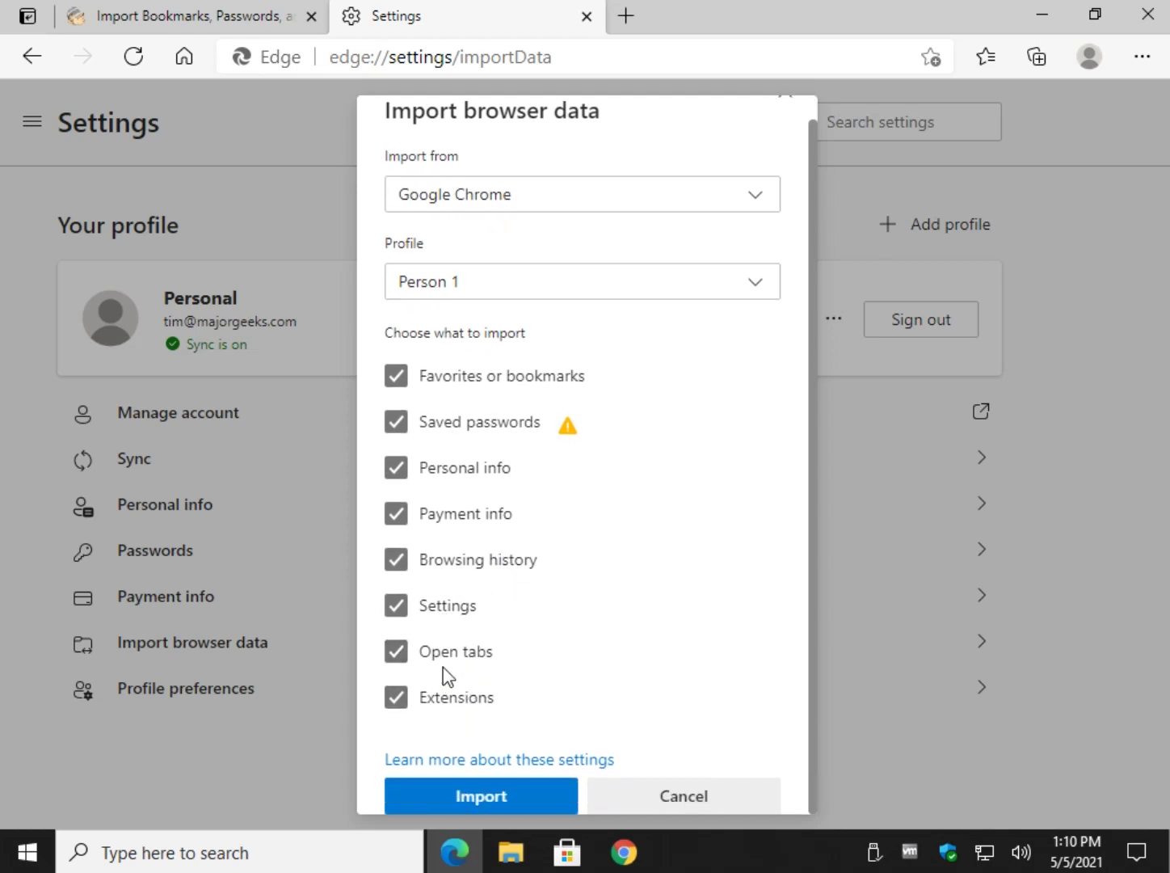
left_click(400, 659)
left_click(484, 797)
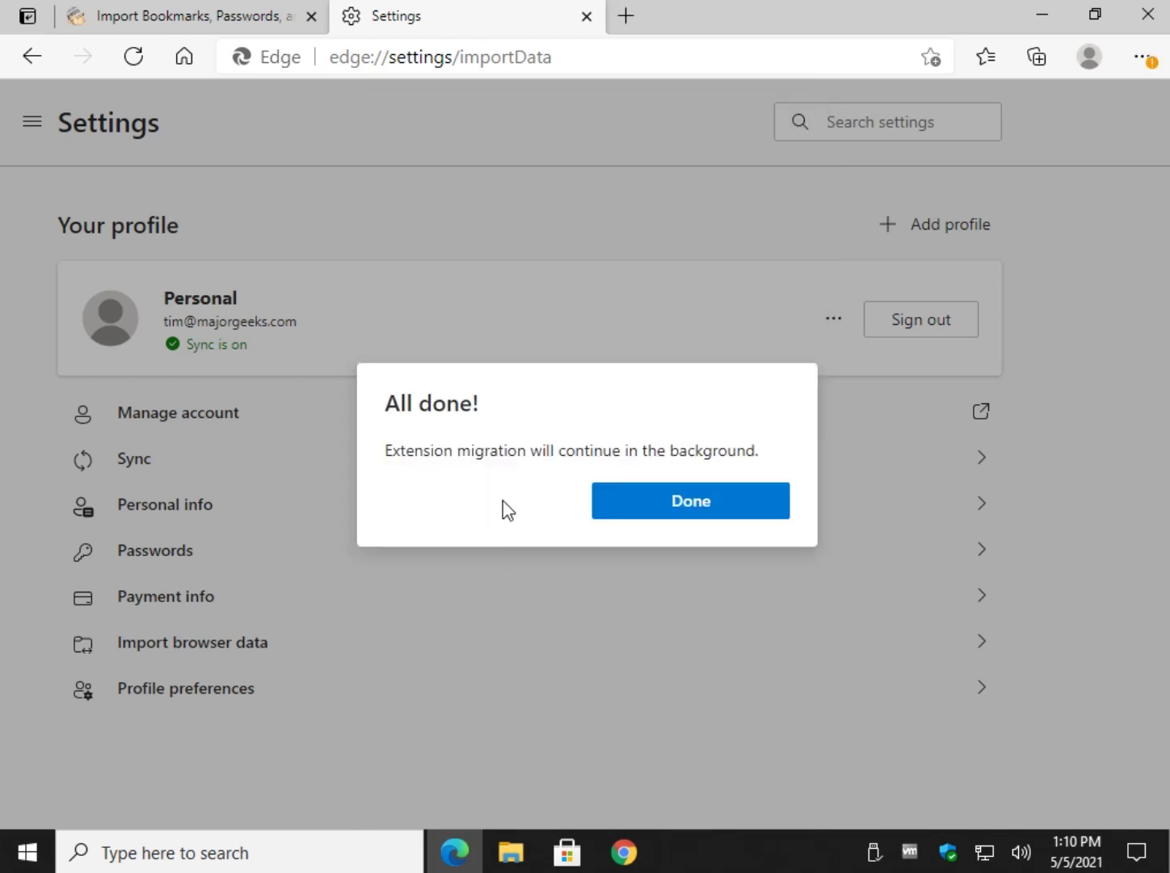
Close the All done! notice, skim the MajorGeeks steps, then return to the Settings tab
left_click(661, 511)
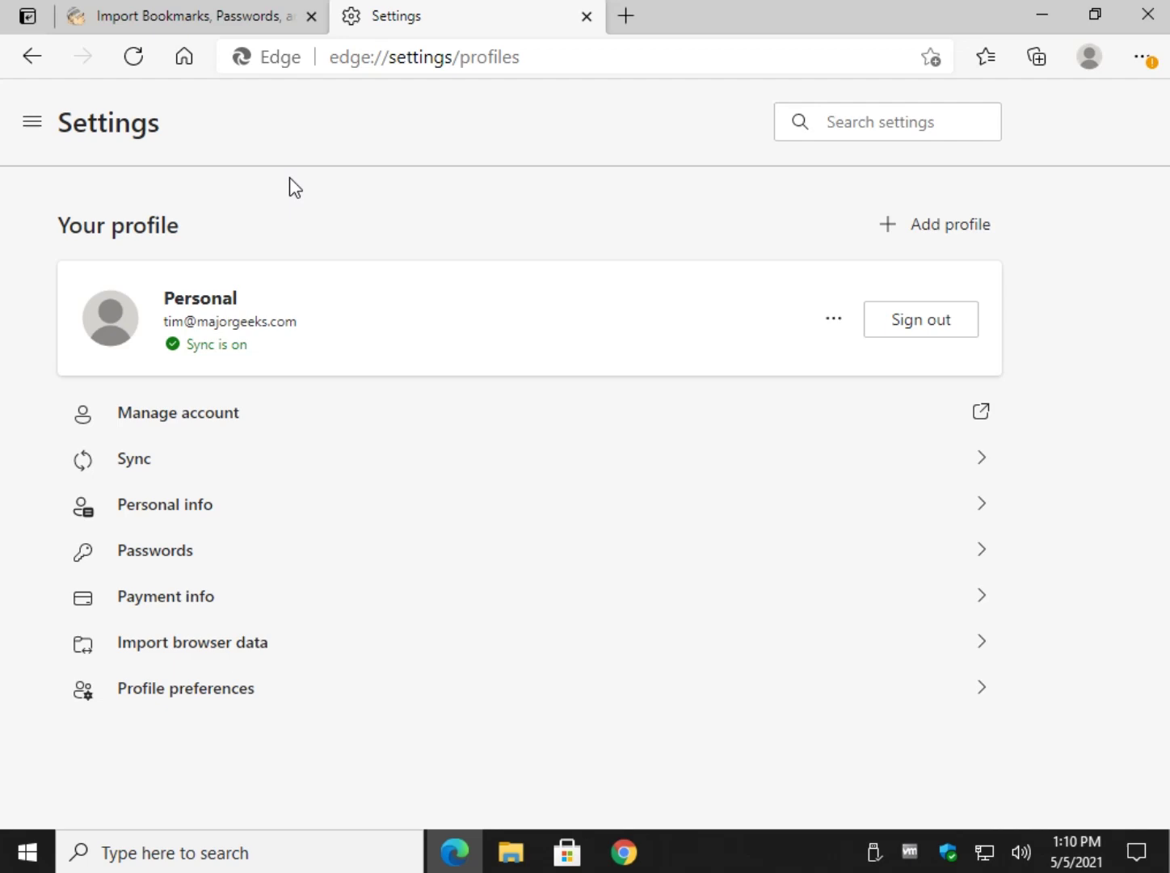
left_click(194, 18)
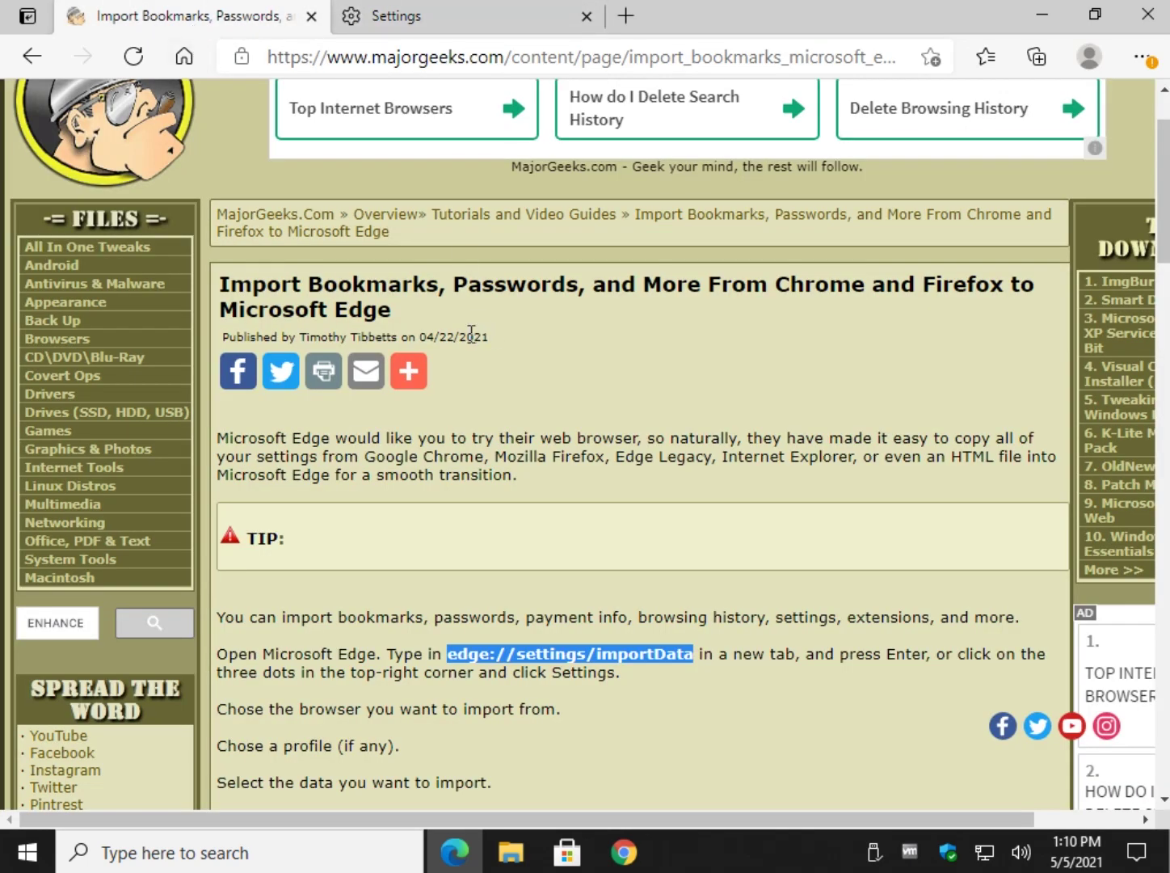
scroll(493, 322, "up", 1)
scroll(426, 484, "down", 5)
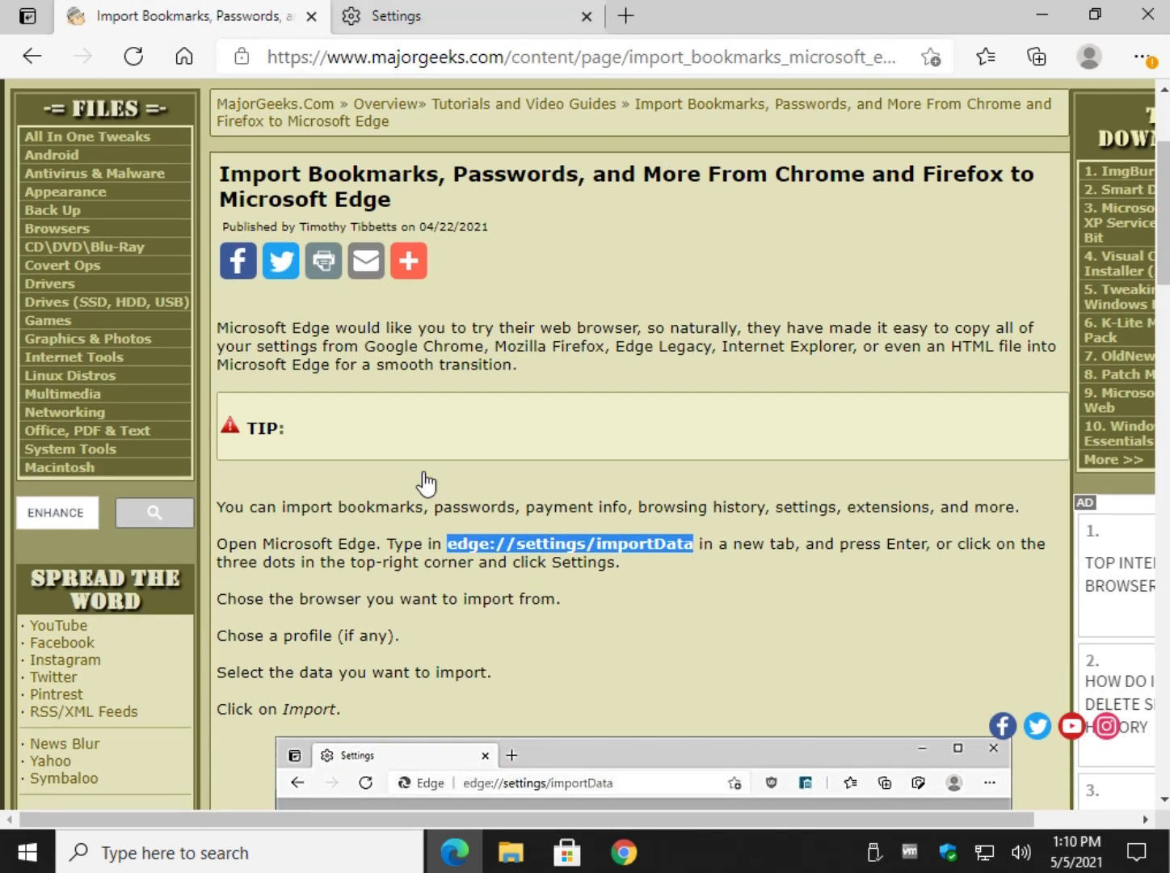
scroll(357, 443, "down", 3)
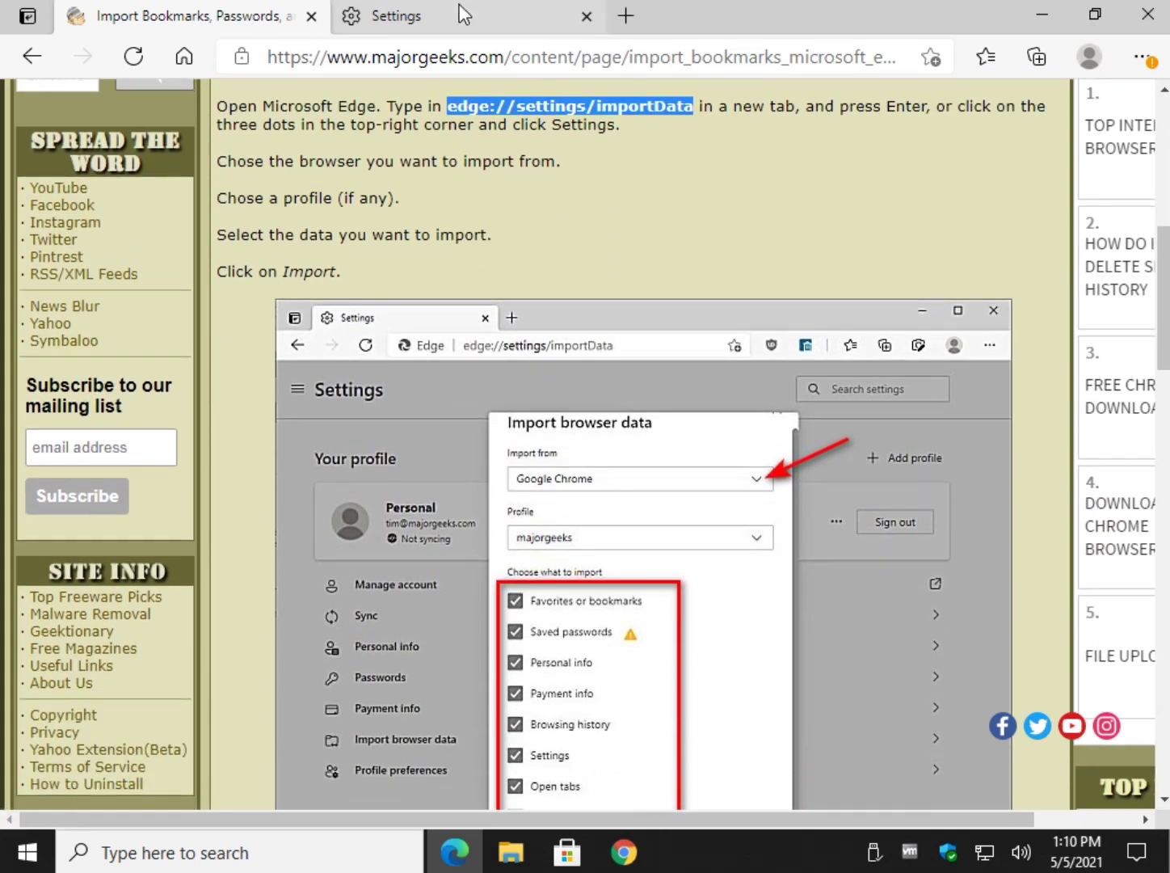
left_click(396, 17)
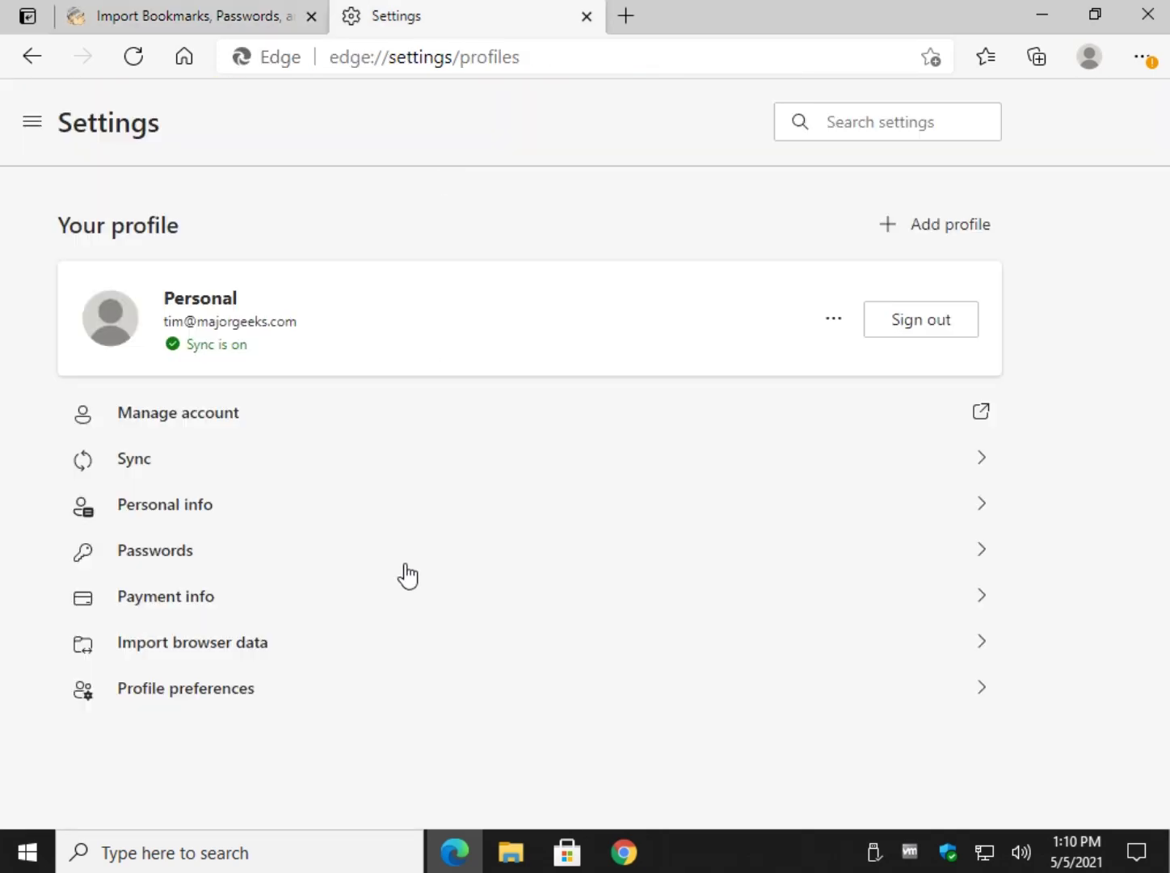
Open the Extensions page showing AdBlock enabled, briefly visiting and closing the Add-ons store
left_click(1157, 71)
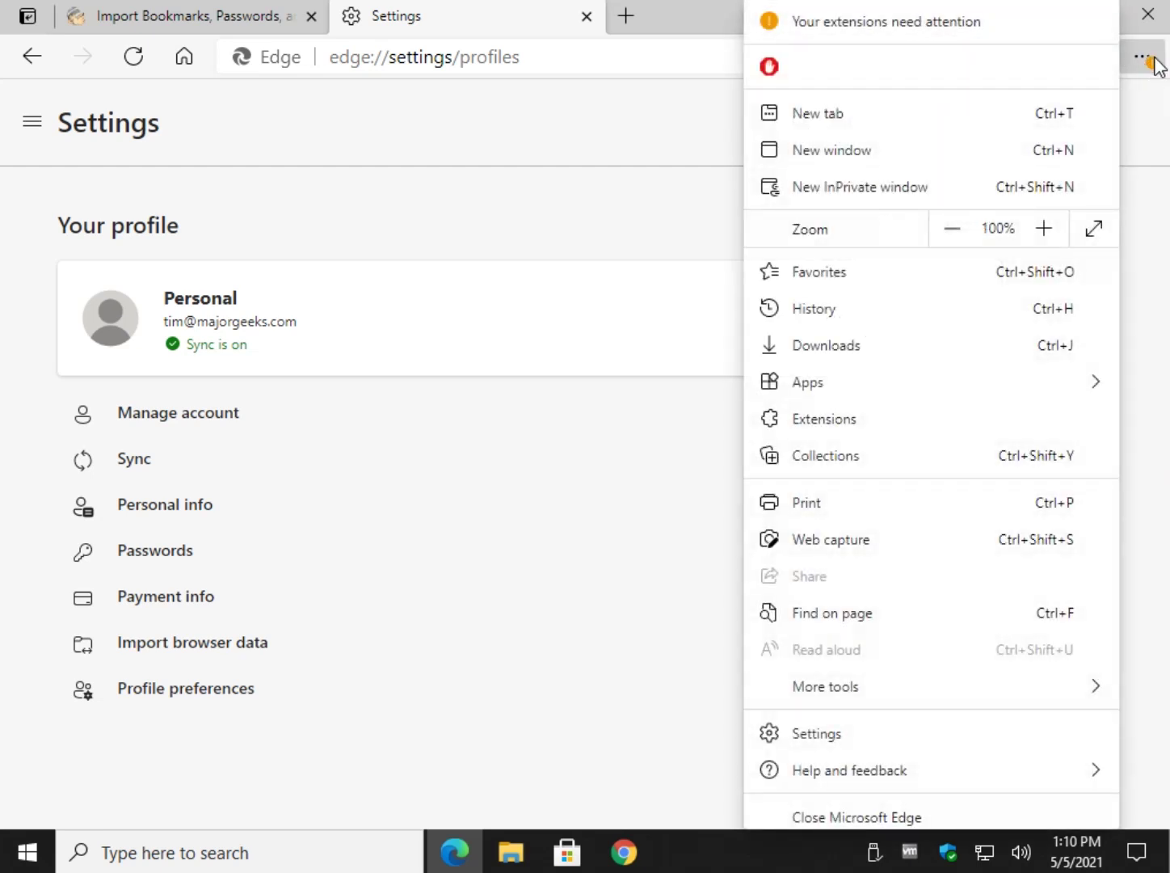
left_click(918, 27)
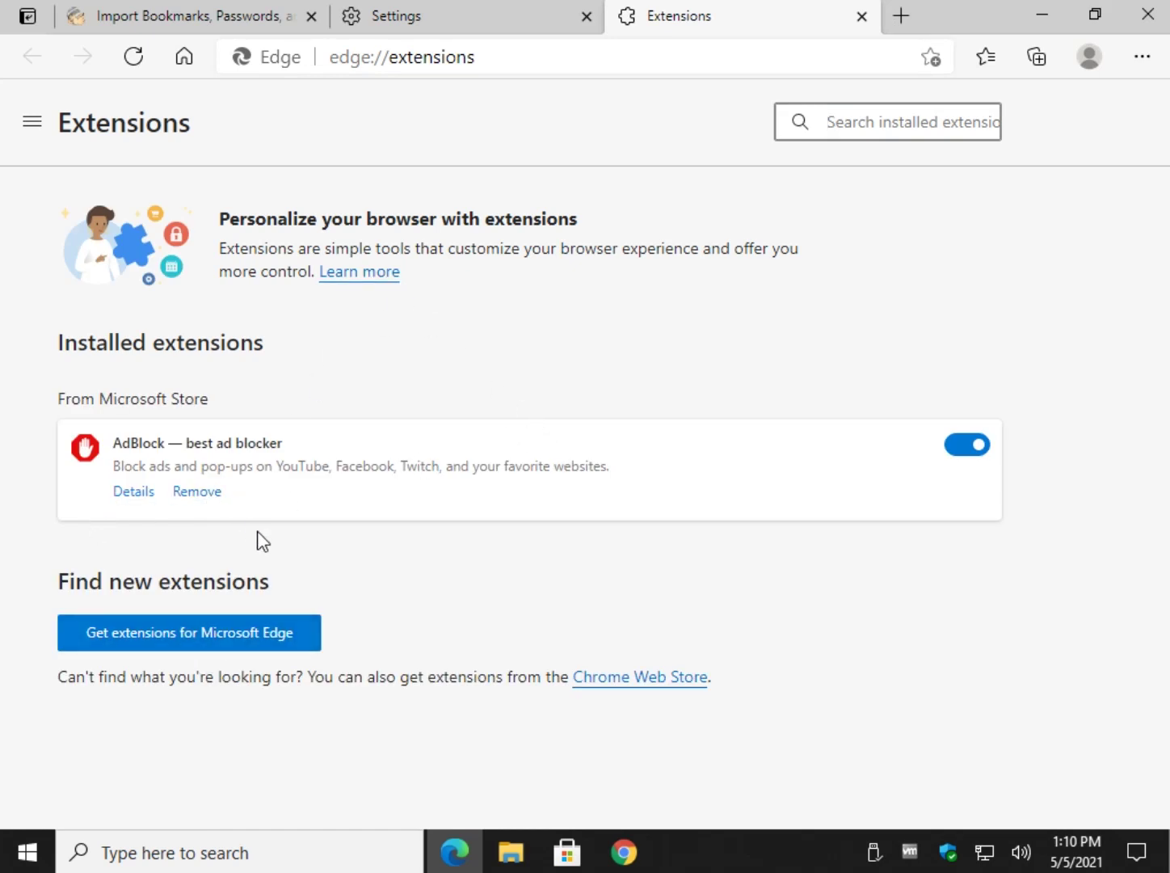
left_click(861, 17)
left_click(1141, 56)
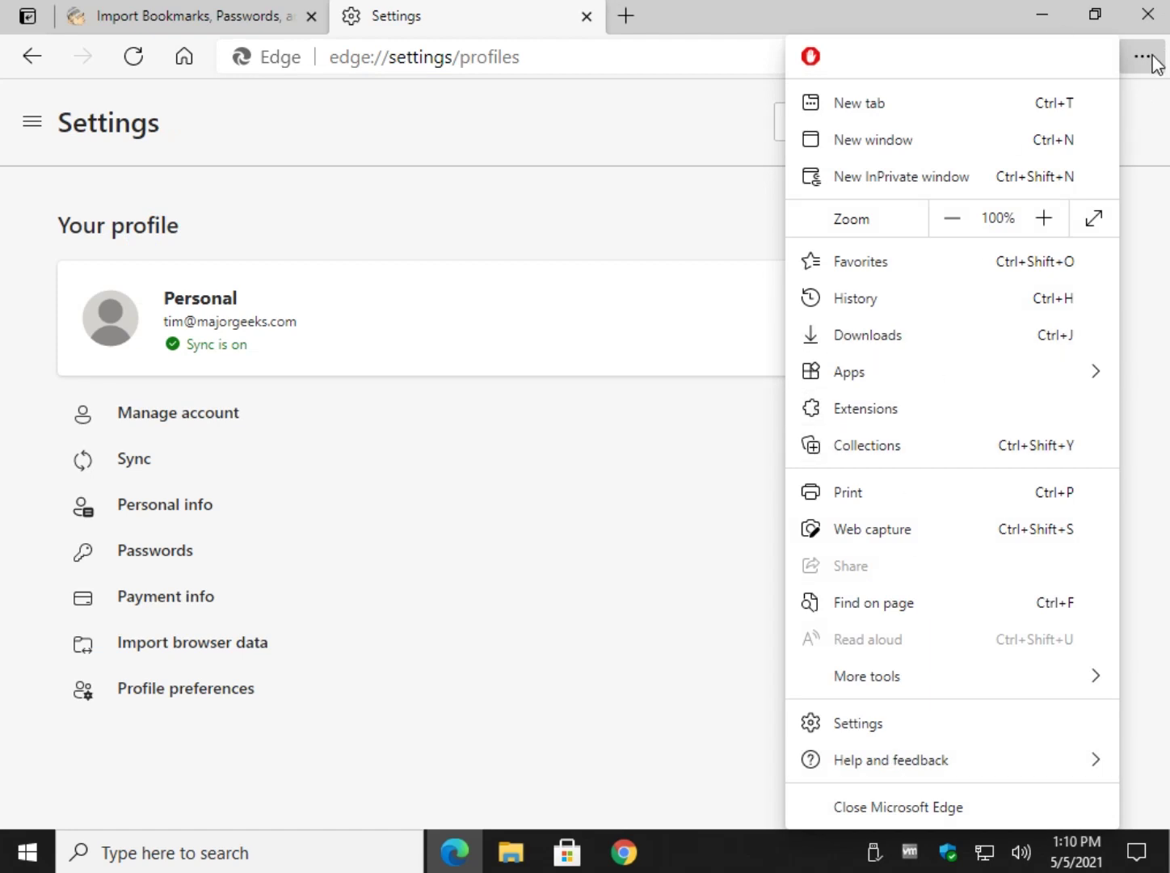
left_click(984, 411)
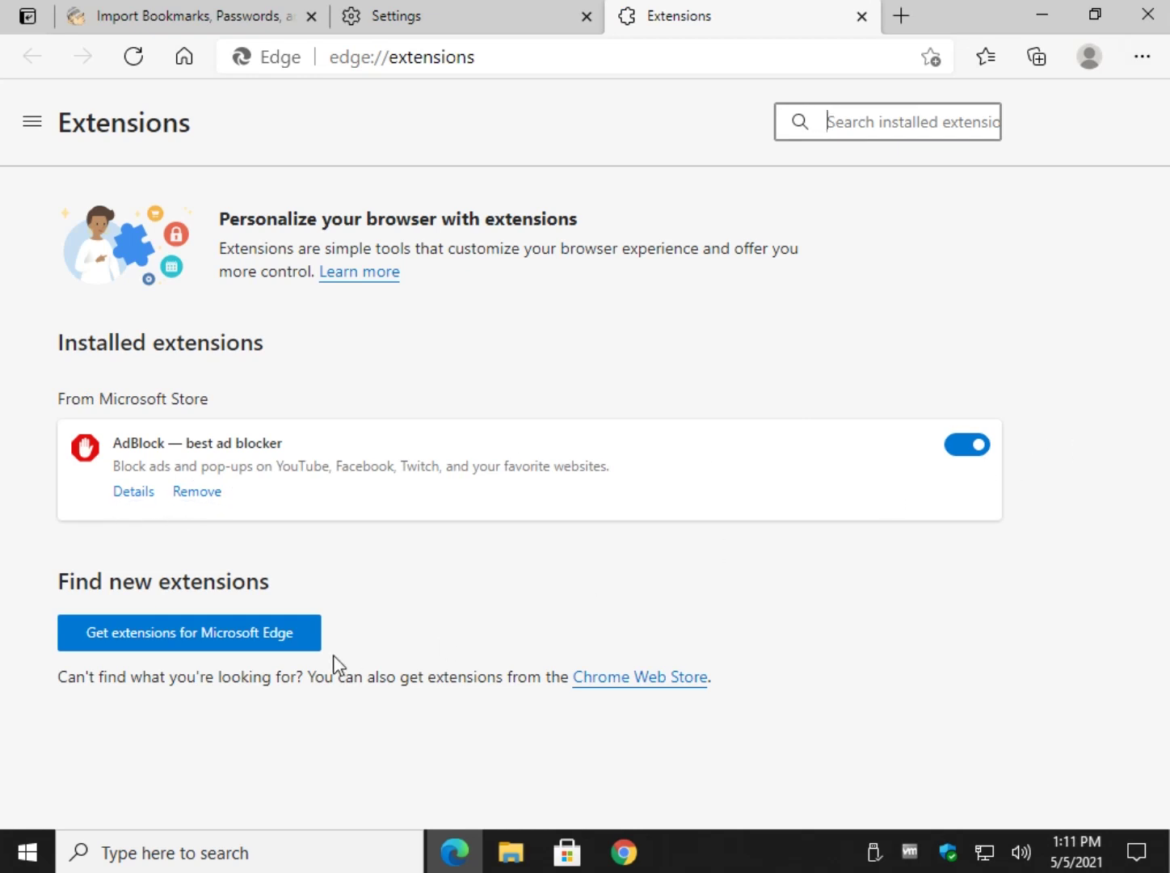
left_click(191, 650)
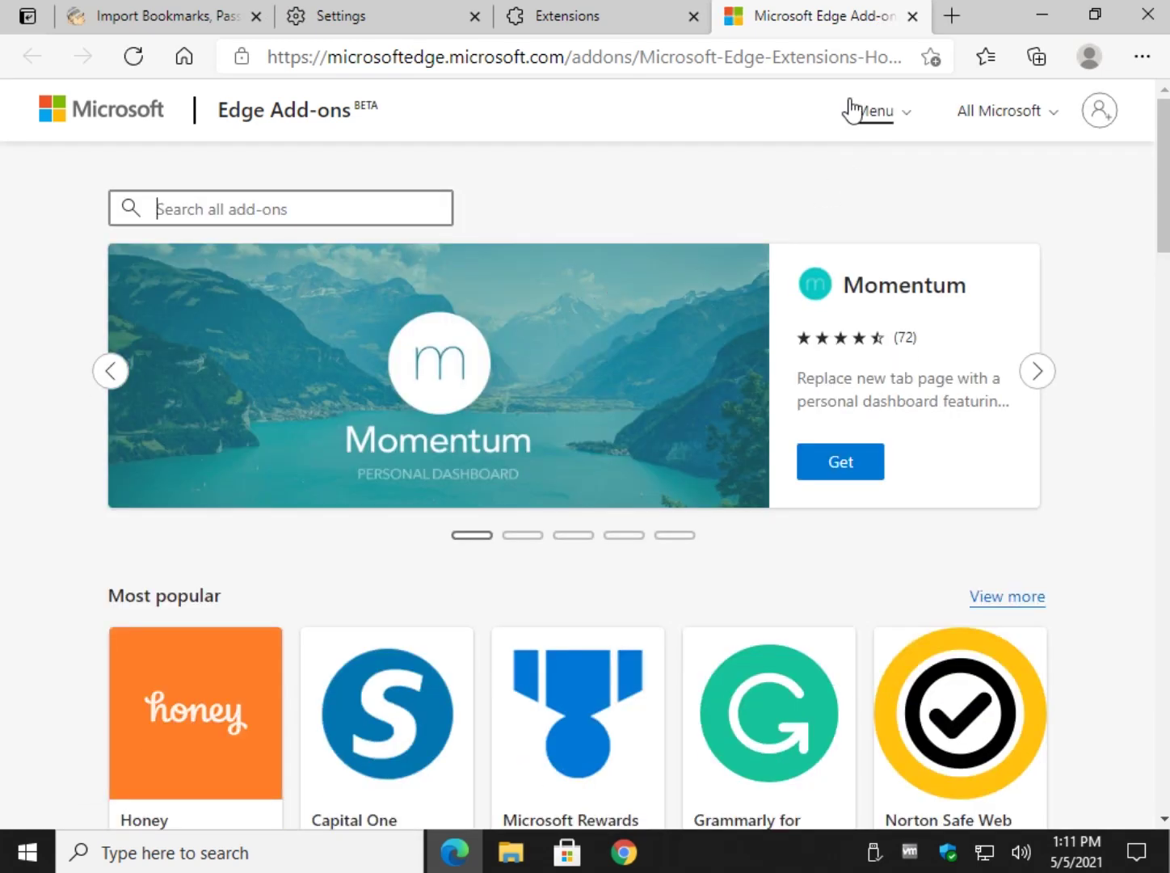
left_click(912, 18)
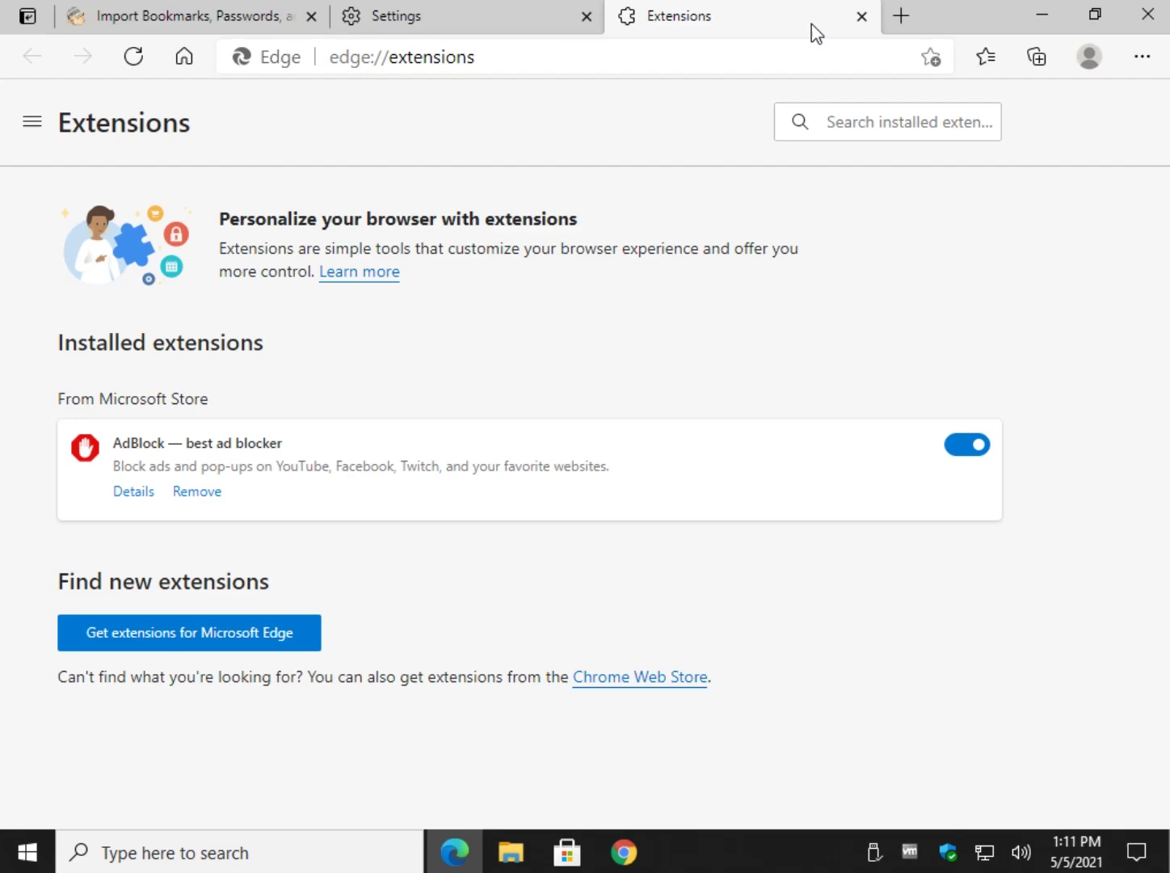
Close the Extensions tab and scroll through the MajorGeeks import article
left_click(861, 18)
left_click(199, 23)
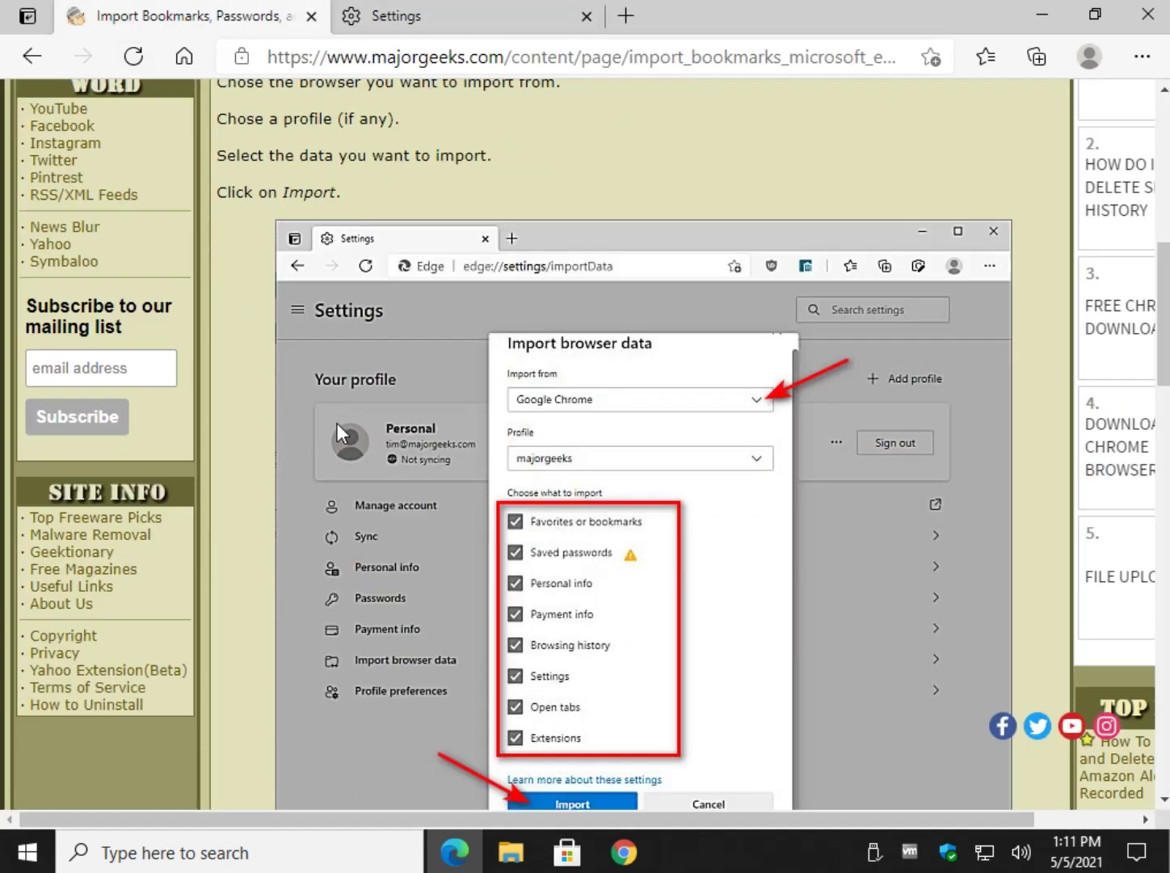
scroll(339, 421, "down", 8)
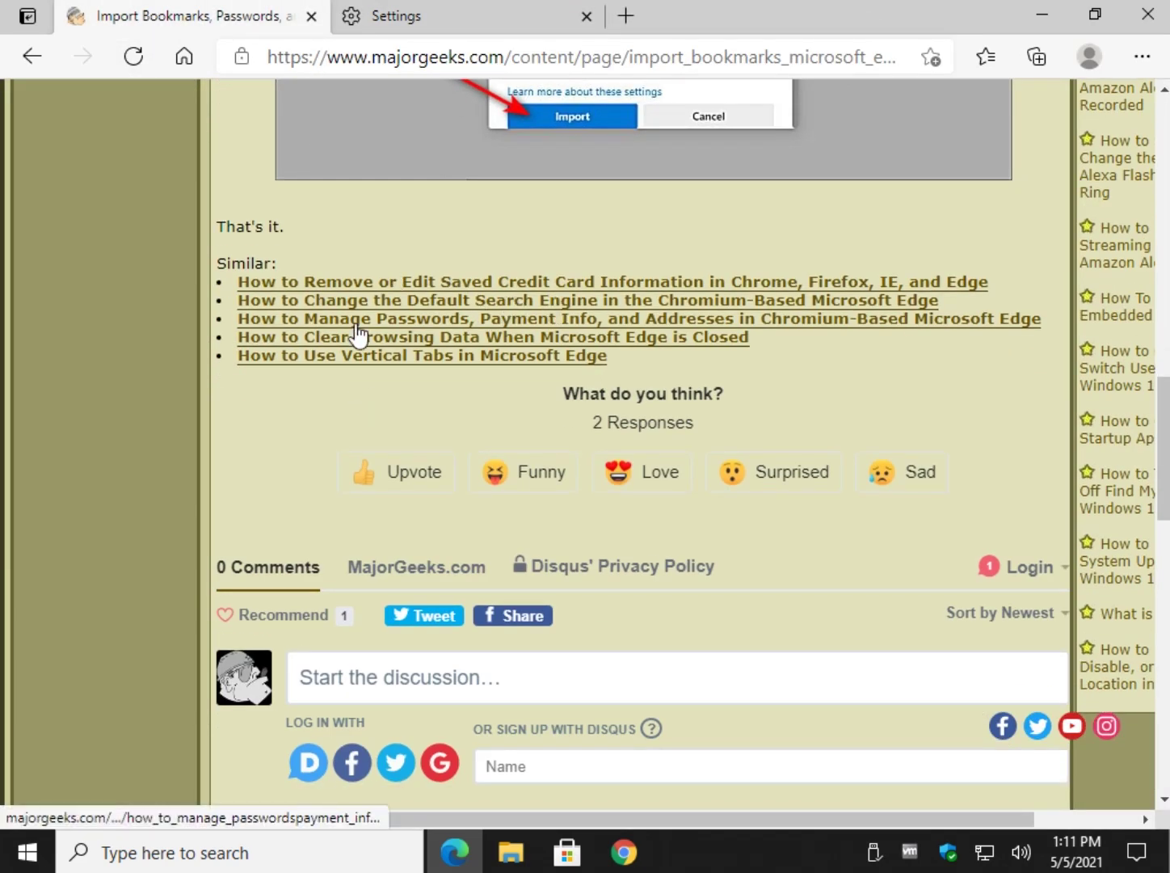
scroll(461, 383, "up", 5)
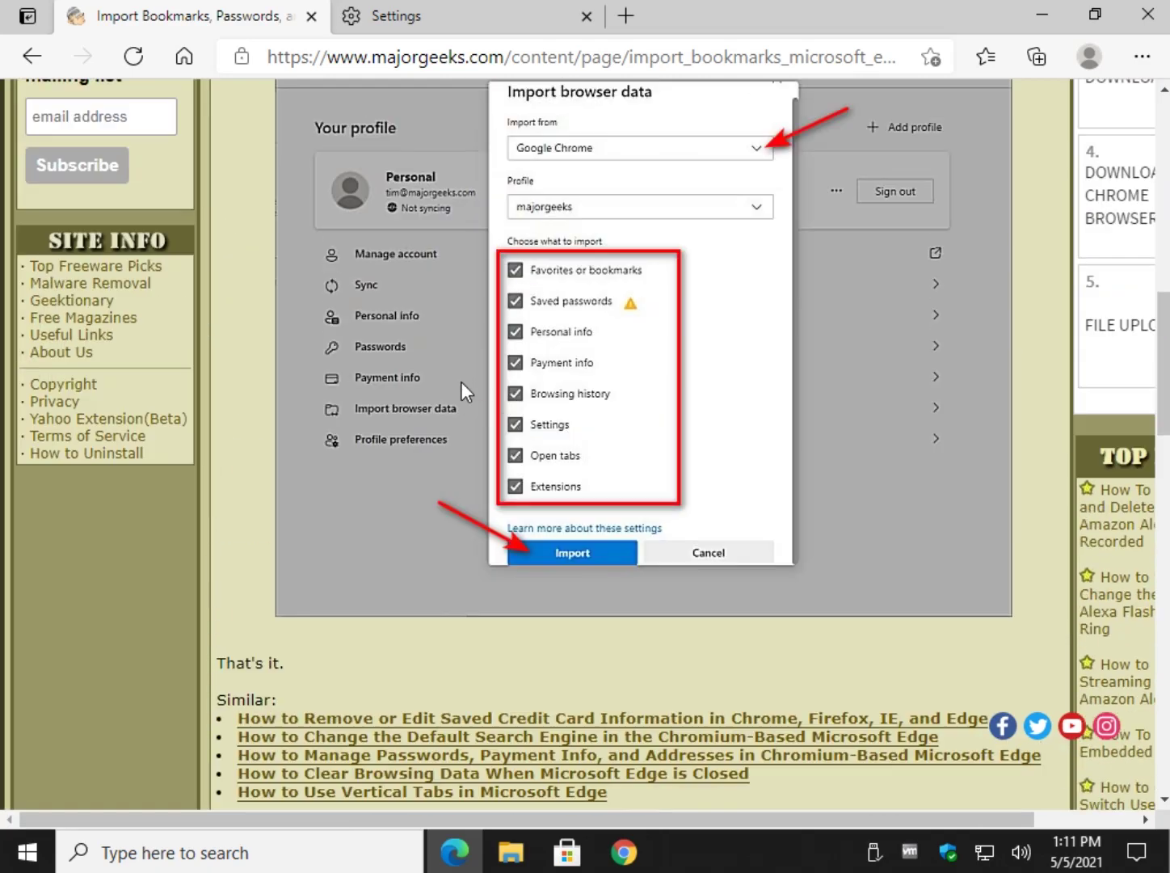
scroll(476, 379, "down", 4)
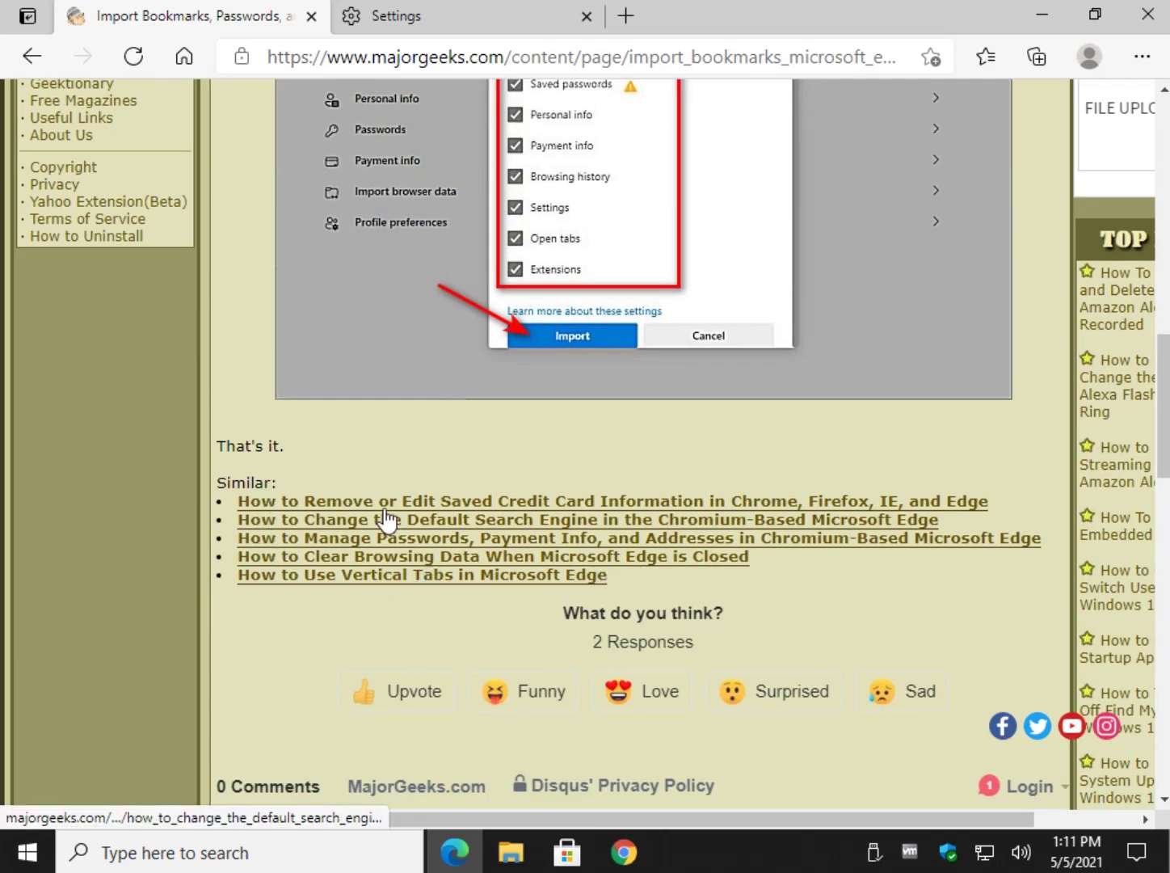
scroll(387, 513, "up", 5)
scroll(384, 507, "up", 4)
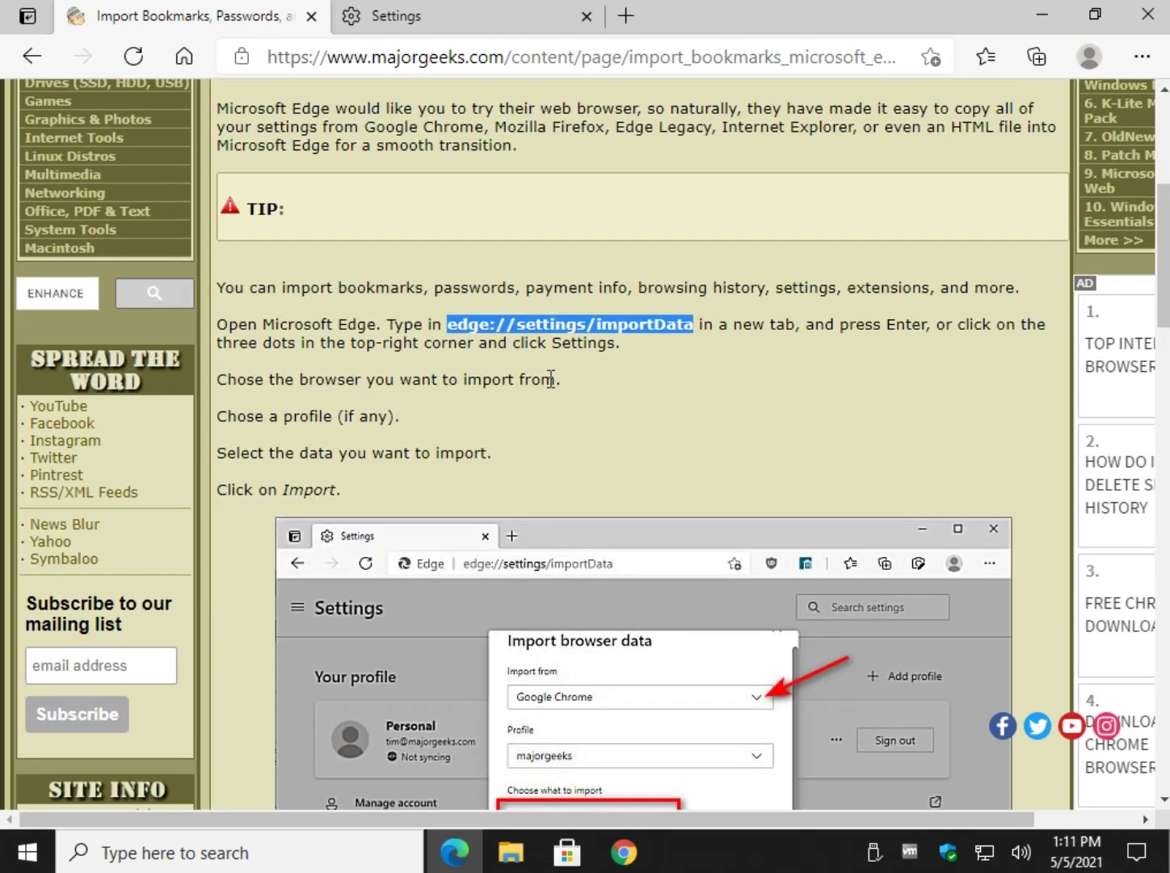
Highlight the edge://settings/importData address, deselect it, and scroll up to the title
left_click_drag(443, 327, 679, 317)
left_click(530, 365)
scroll(420, 279, "up", 5)
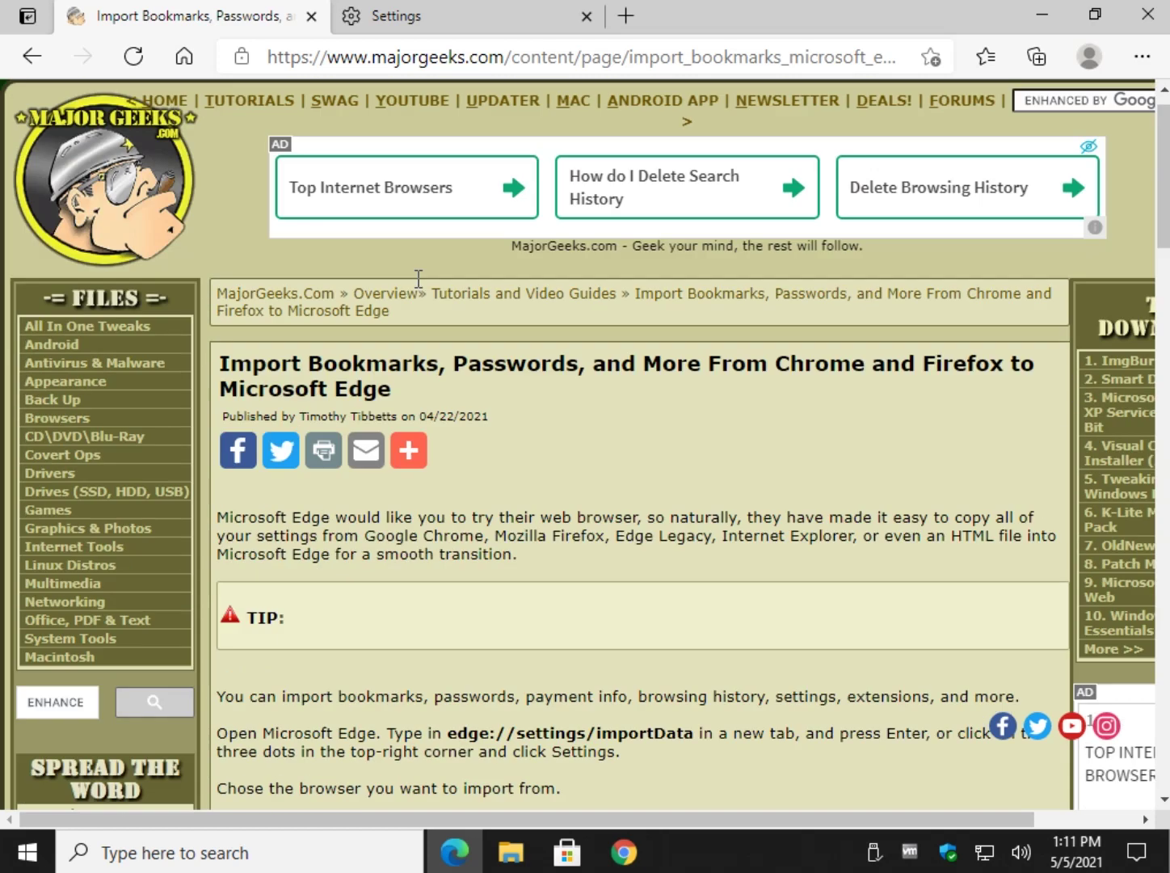